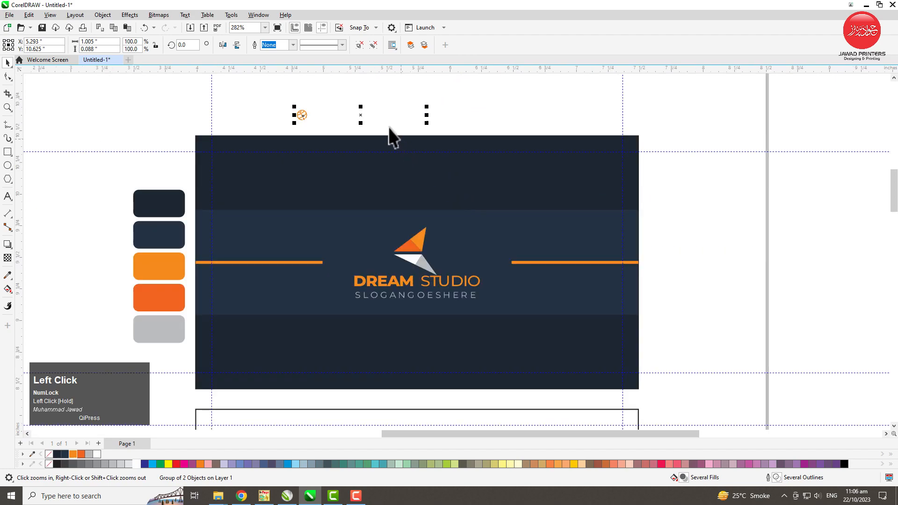
Place the website line with its globe icon in the front card's lower dark band, centred horizontally at about Y 8.745 in
left_click_drag(364, 116, 413, 358)
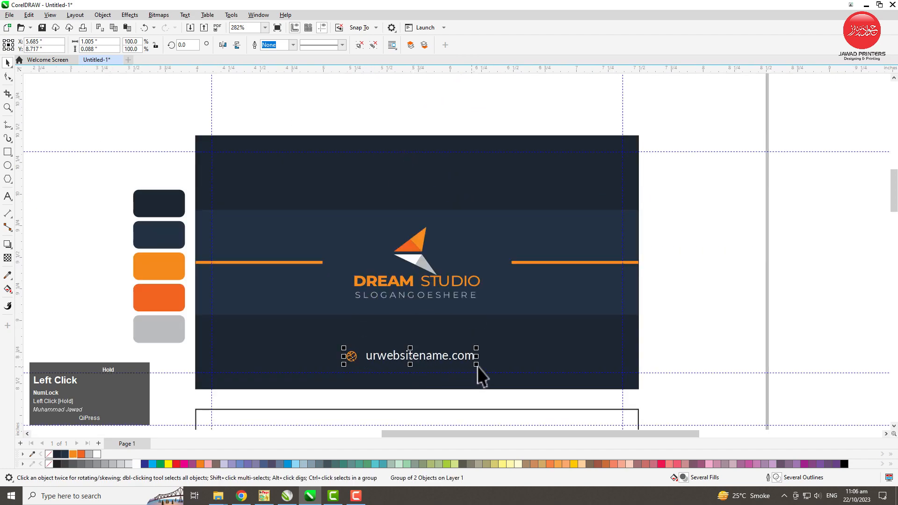
left_click(506, 364, "shift")
key("c")
left_click(408, 361)
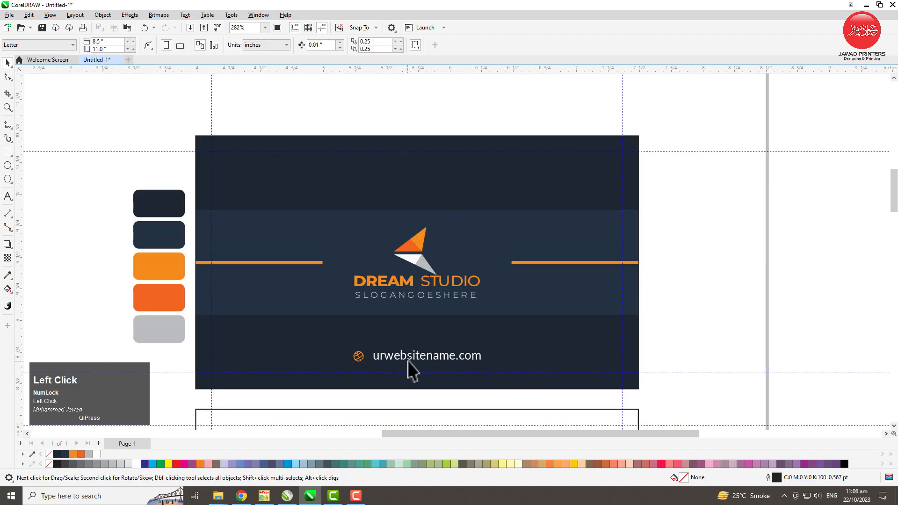
key("F2")
left_click_drag(282, 273, 537, 405)
left_click_drag(478, 313, 479, 302)
key("F3")
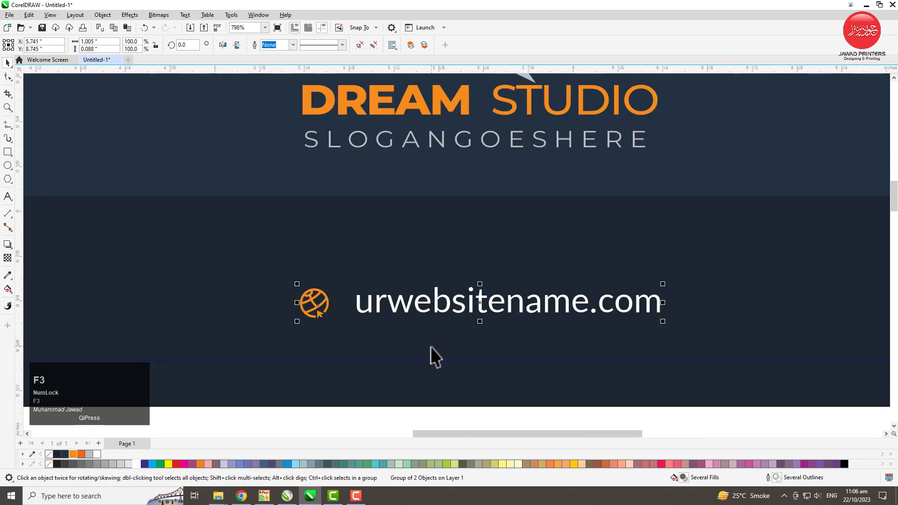
Enlarge the front card's middle navy band symmetrically to a height of about 0.92 in
key("F2")
left_click_drag(268, 225, 646, 339)
left_click(565, 281)
left_click_drag(425, 317, 425, 325)
key("F3")
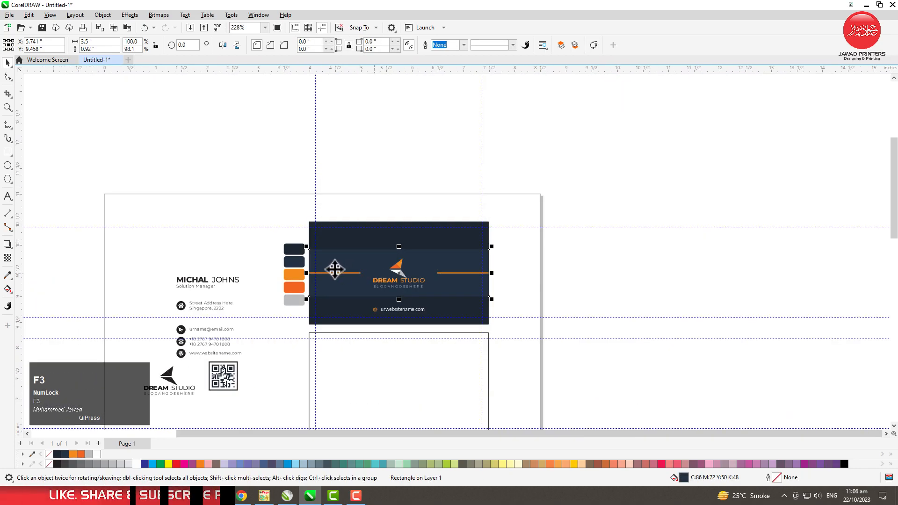
Move the five colour swatches down beside the blank second card
left_click_drag(271, 234, 328, 315)
key("F3")
key("z")
left_click_drag(243, 260, 437, 354)
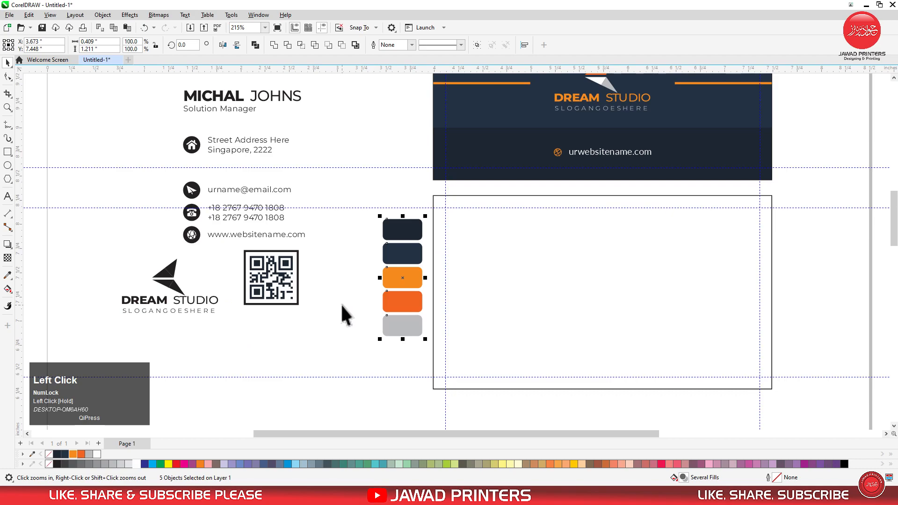
left_click(338, 317)
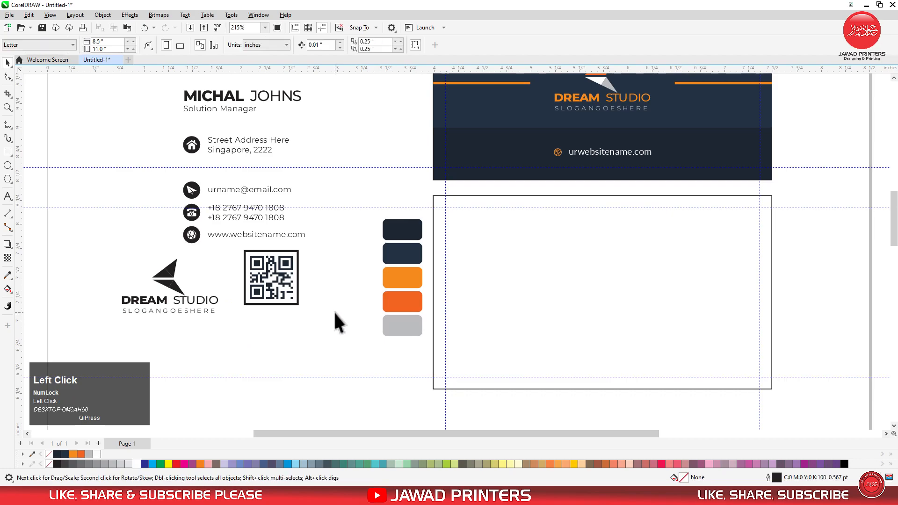
Draw a 3.5 in wide rectangle, about 0.695 in high, across the upper part of the blank card
key("z")
left_click_drag(353, 182, 758, 393)
left_click(8, 152)
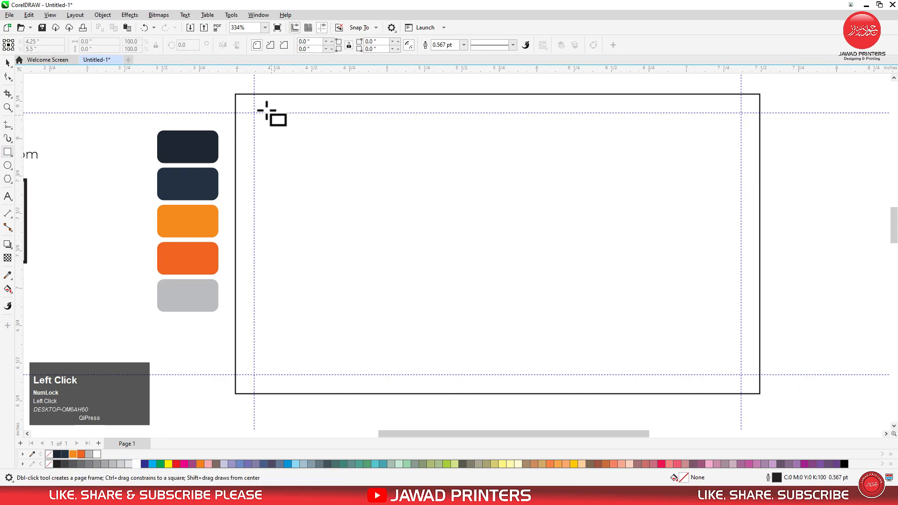
left_click_drag(236, 94, 760, 199)
key("space")
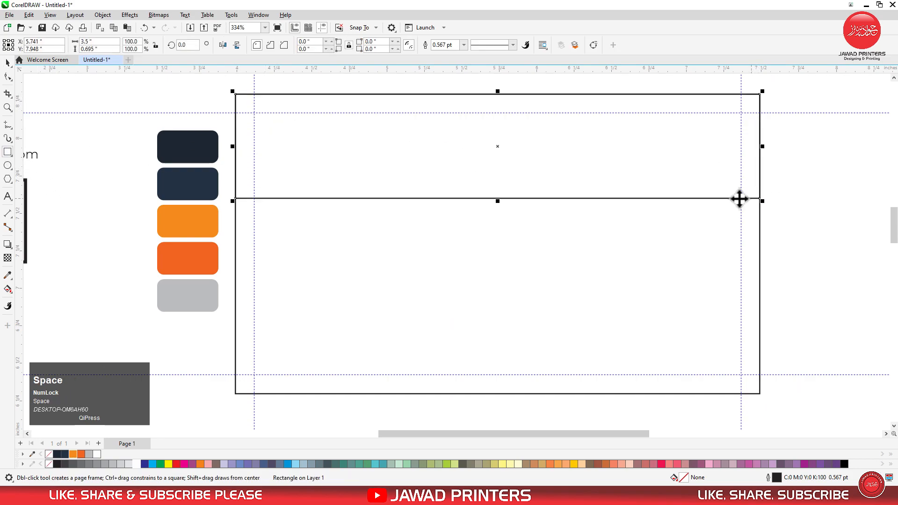
Draw a second full-width rectangle directly below the first and raise the edge the two rectangles share
left_click(7, 152)
left_click_drag(235, 198, 759, 266)
left_click(571, 173)
key("space")
left_click_drag(501, 203, 499, 190)
left_click(499, 200)
left_click(632, 174)
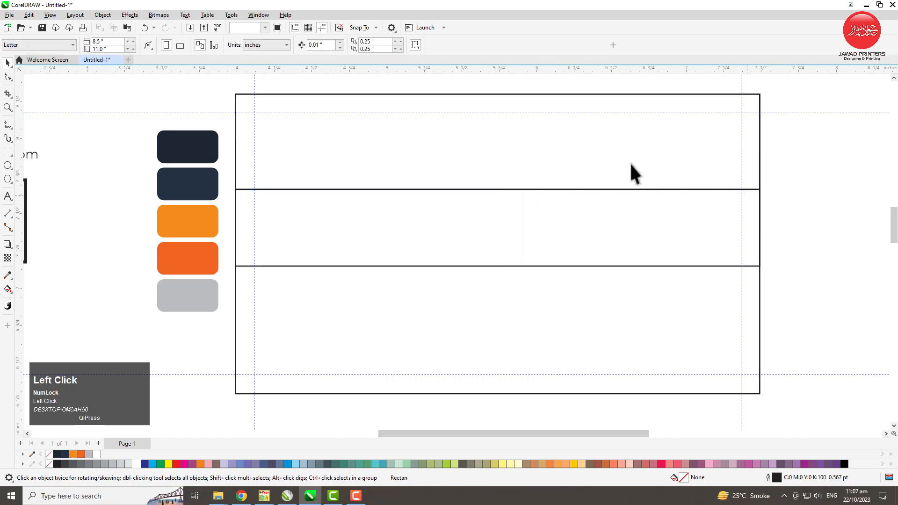
Fill the upper rectangle with the navy blue swatch colour and the lower rectangle with the orange swatch colour
left_click(8, 275)
left_click(193, 184)
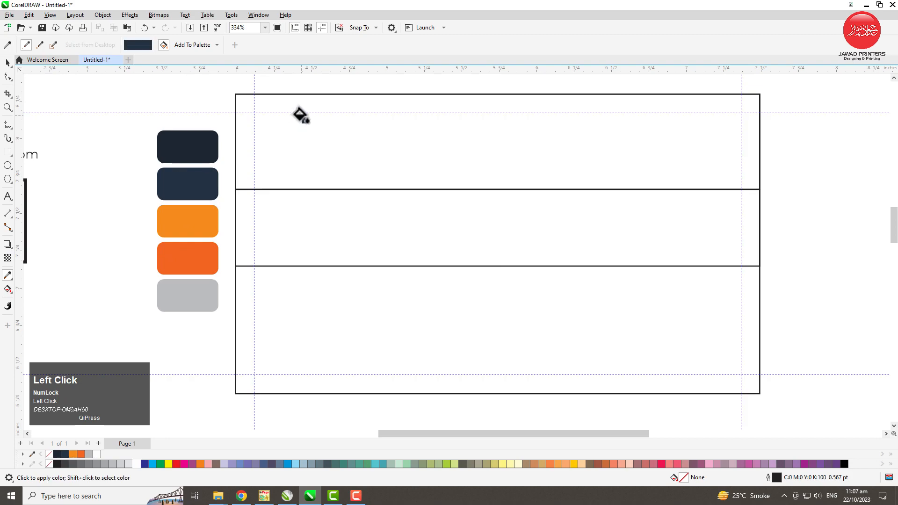
left_click(299, 115)
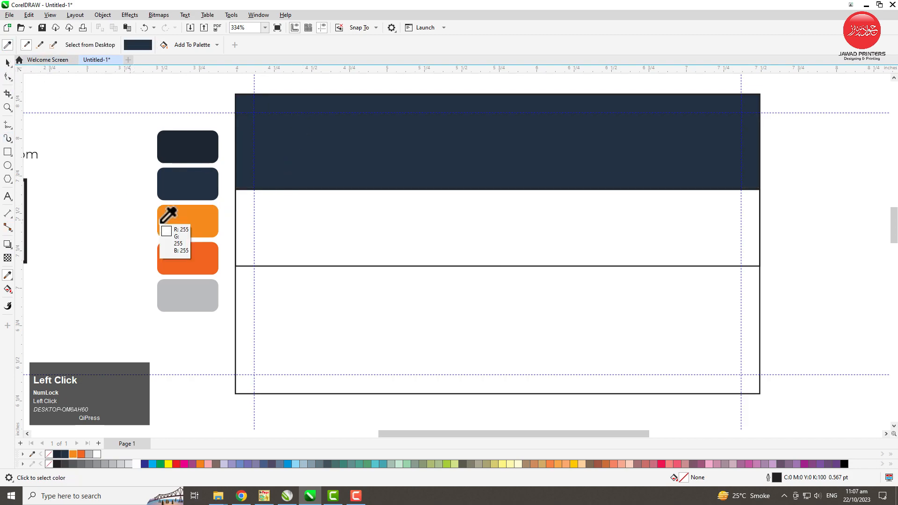
left_click(193, 218)
left_click(302, 243)
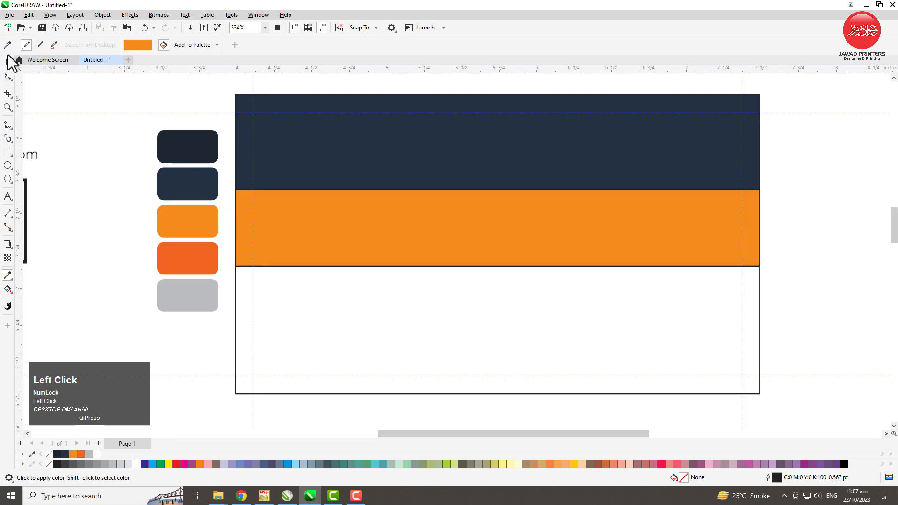
Remove the outlines from the navy and orange rectangles
left_click(8, 63)
left_click(321, 174)
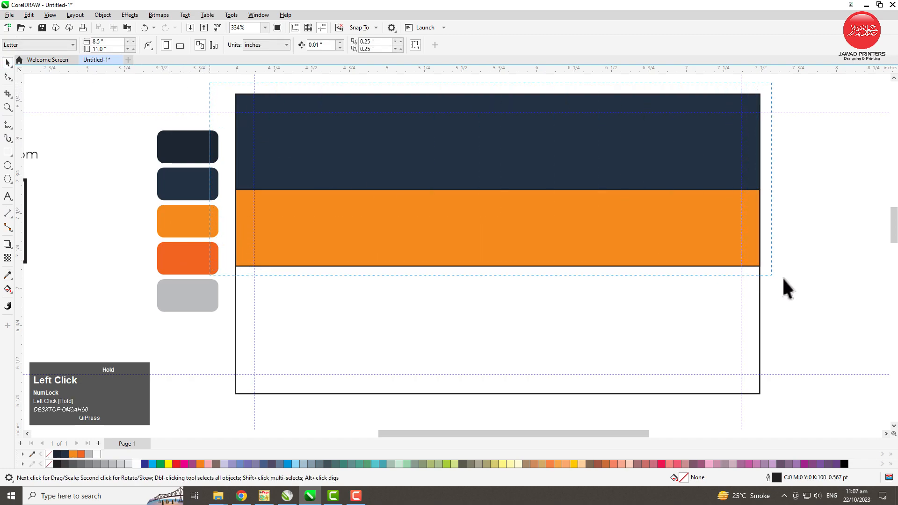
right_click(48, 454)
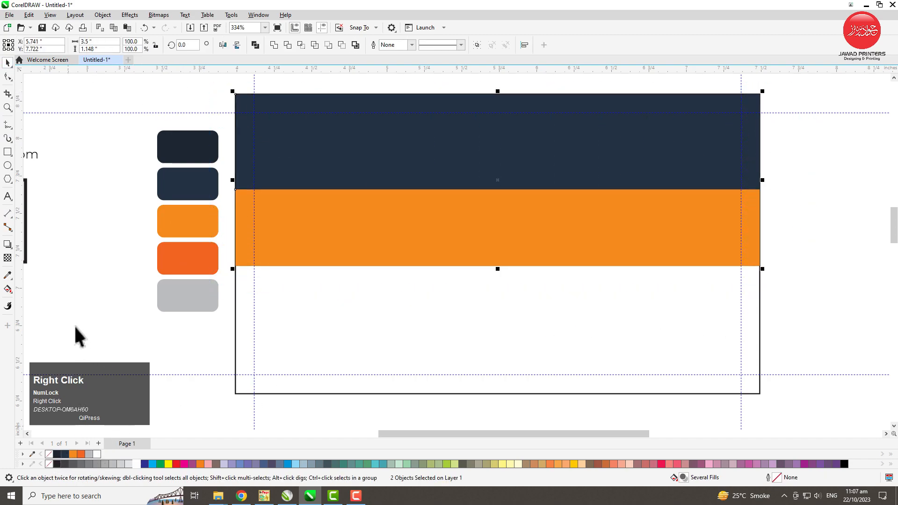
left_click(148, 289)
Move the QR code and the black Dream Studio logo to the area just right of the second card
key("F3")
key("F3")
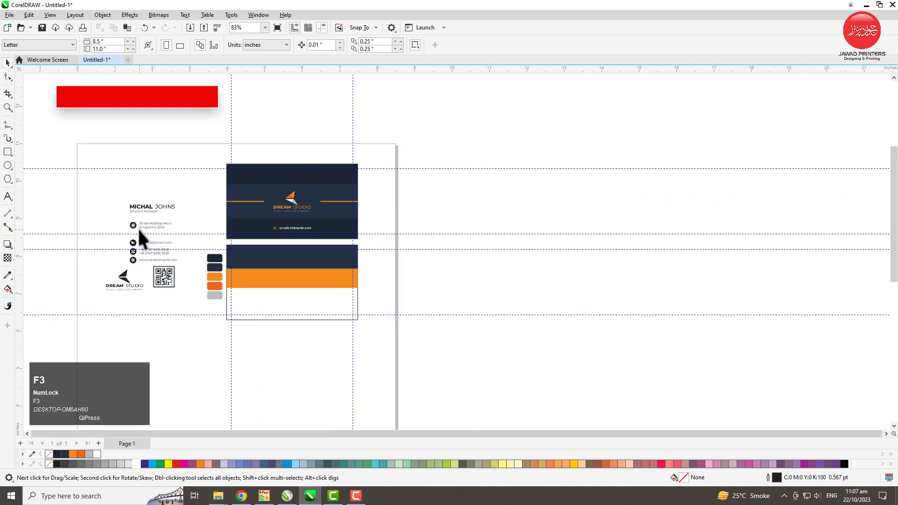
left_click_drag(123, 198, 207, 220)
left_click(164, 277)
left_click_drag(292, 259, 377, 273)
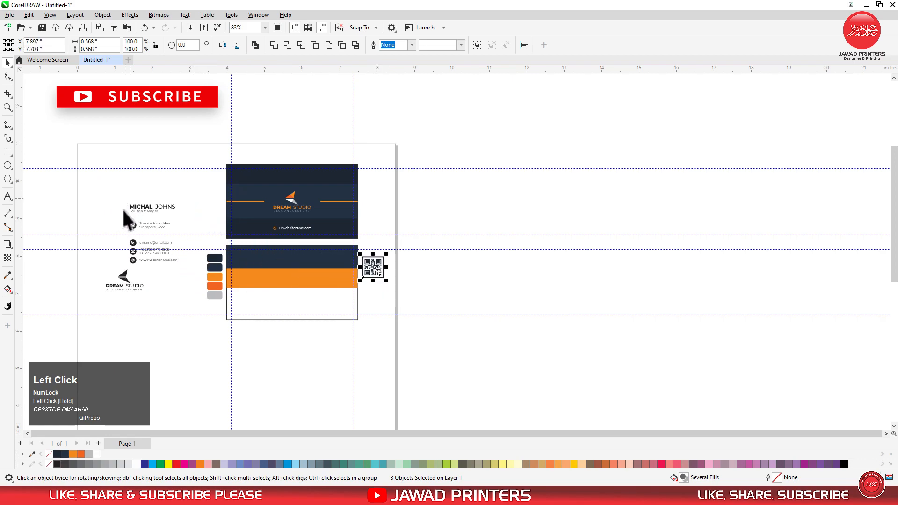
left_click_drag(99, 301, 378, 291)
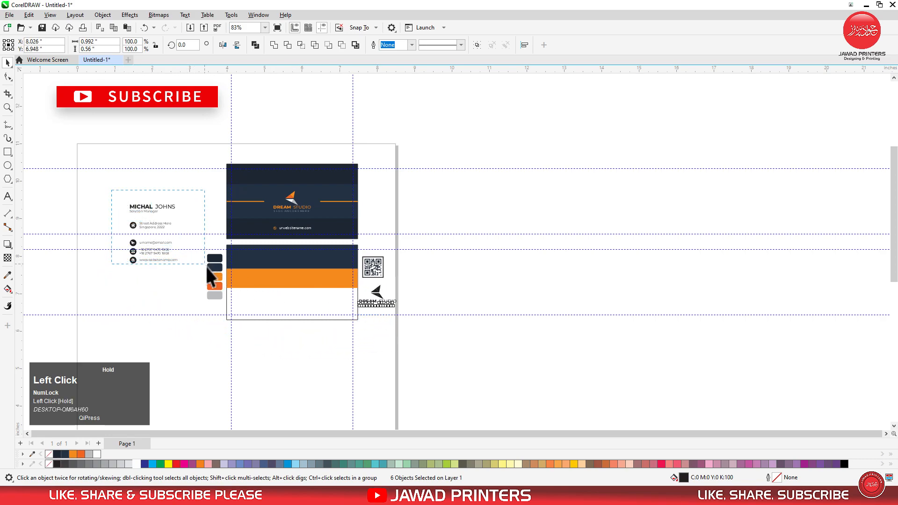
Move the name, job title and contact details with their icons down beside the swatches, level with the second card
mouse_move(157, 236)
left_mouse_down()
mouse_move(178, 268)
mouse_move(162, 272)
mouse_move(117, 197)
left_mouse_up()
left_click_drag(154, 234, 177, 295)
key("F2")
left_click_drag(145, 238, 337, 331)
left_click(84, 240)
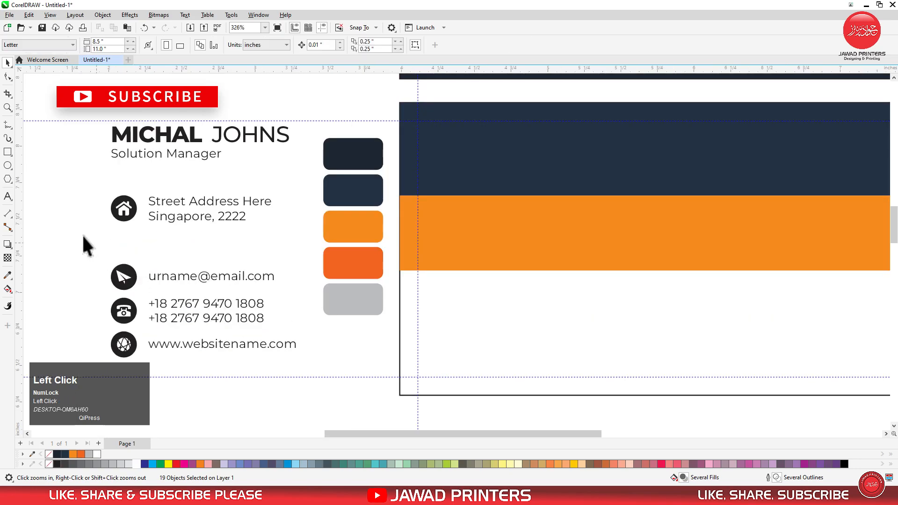
Colour the cardholder's name white and the job title orange (C0 M55 Y100 K0)
left_click(128, 136)
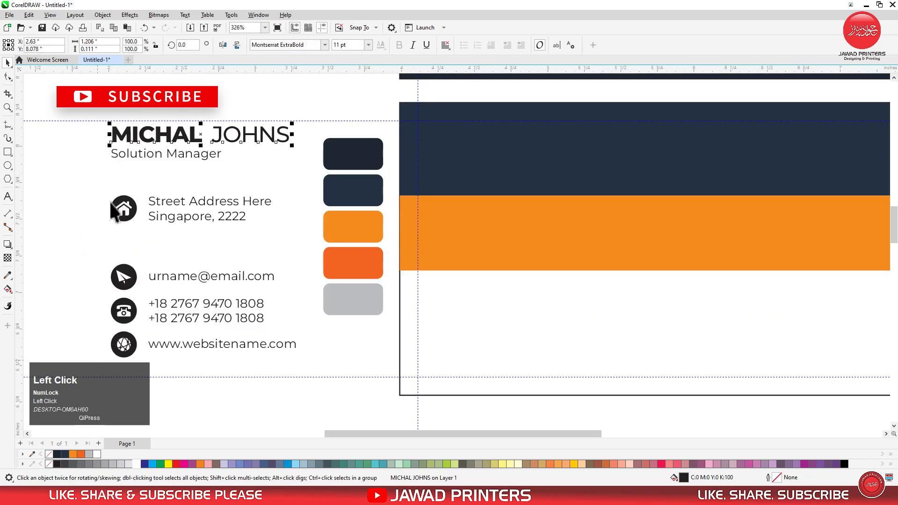
left_click(97, 455)
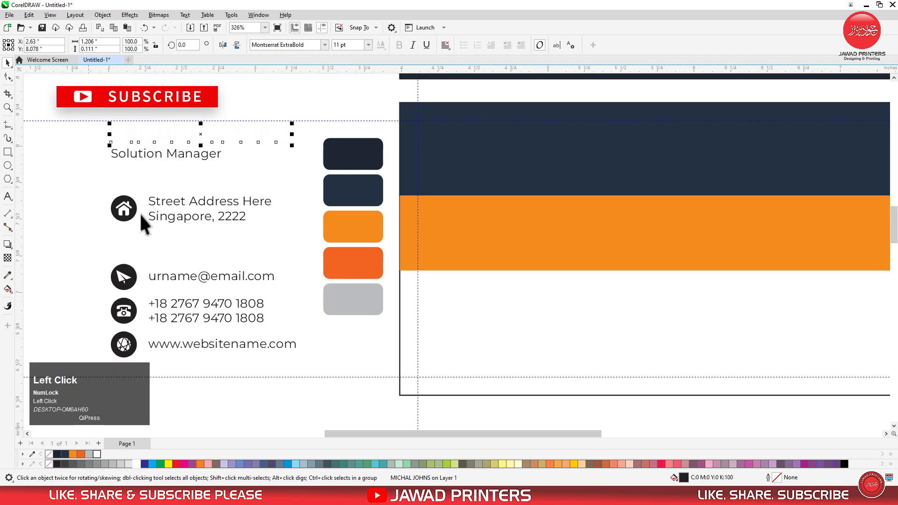
left_click(152, 154)
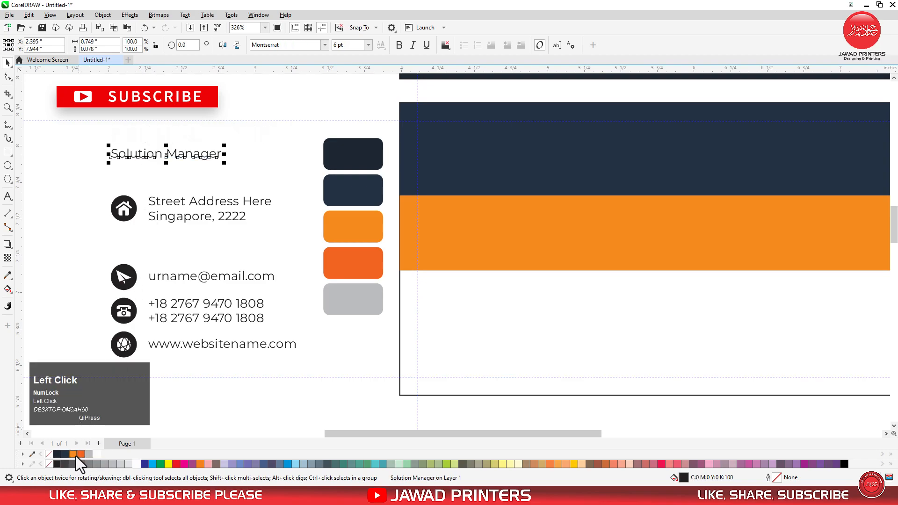
left_click(75, 454)
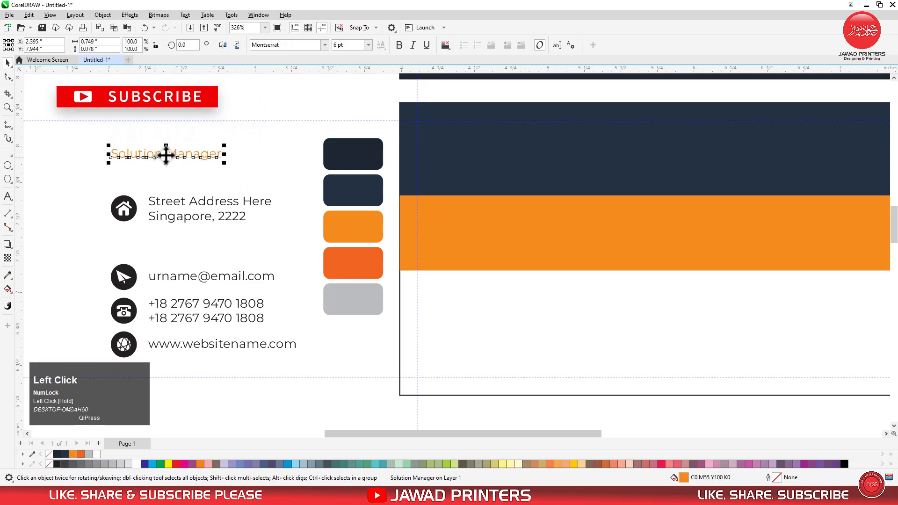
Move the name and job title onto the second card's navy band and send the card's three rectangles to the back
left_click_drag(304, 85, 304, 86)
left_click_drag(193, 150, 531, 156)
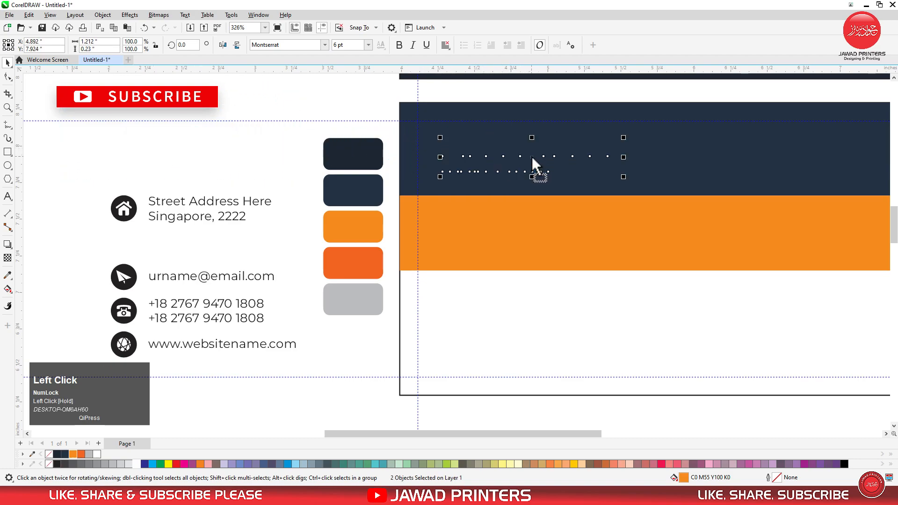
left_click_drag(393, 185, 417, 243)
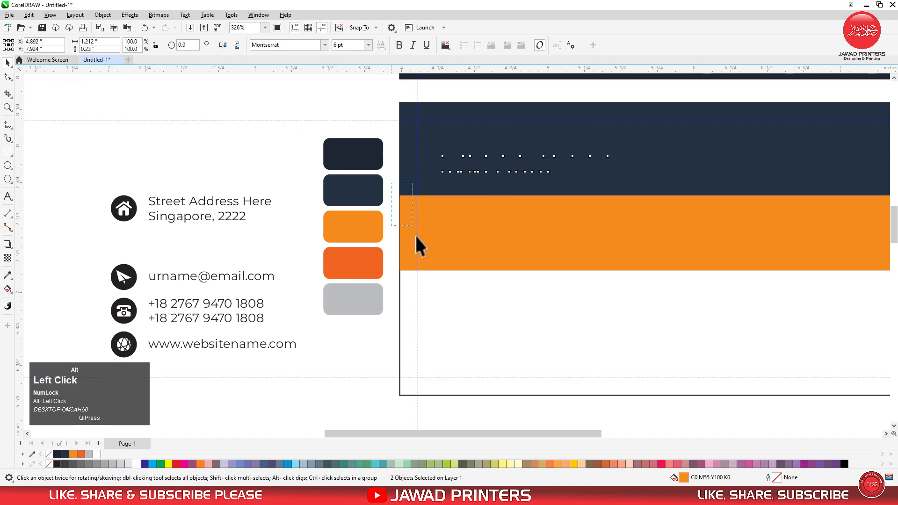
left_click_drag(420, 295, 419, 293)
key("shift+Page_Down")
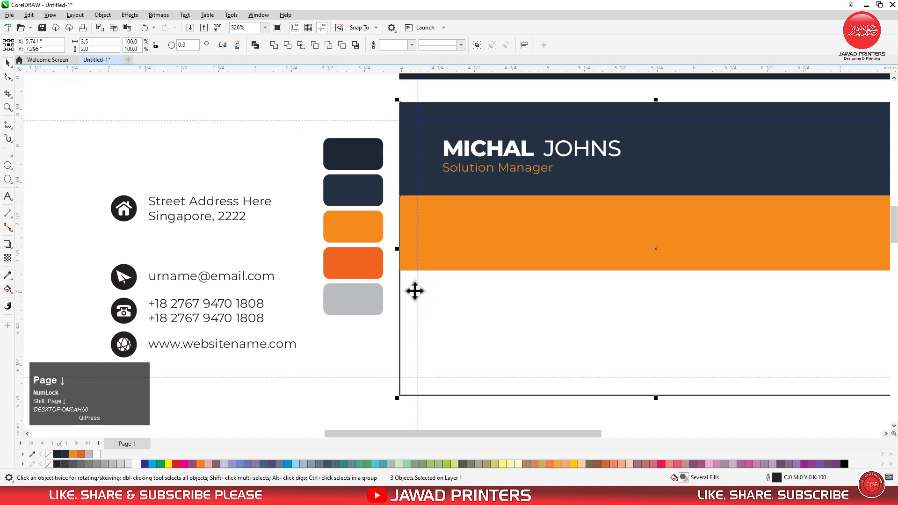
left_click(390, 182)
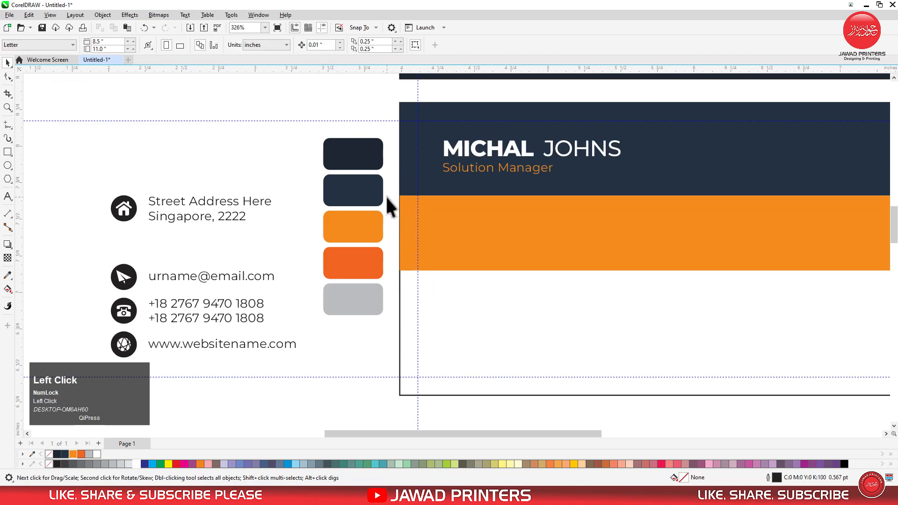
Fill the QR code's square frame with orange (C0 M55 Y100 K0)
scroll(385, 202, "down", 3)
key("F2")
left_click_drag(470, 179, 560, 230)
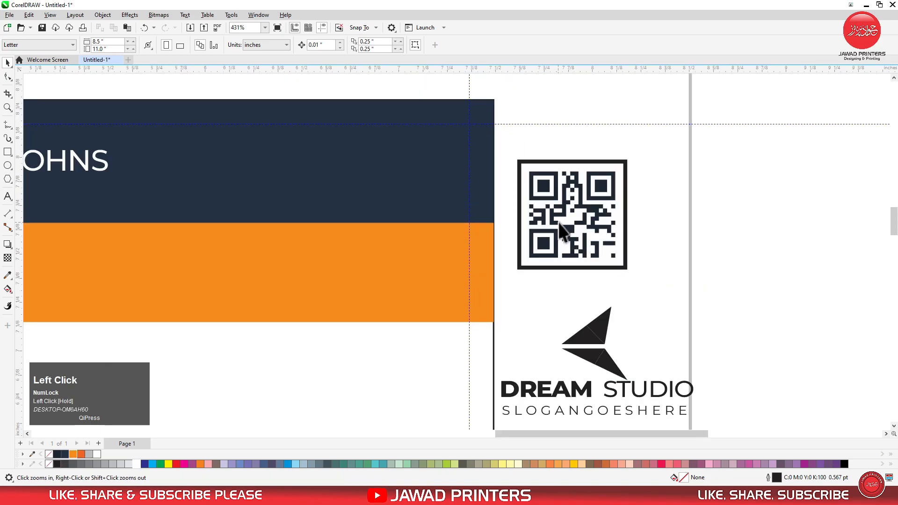
left_click(522, 216)
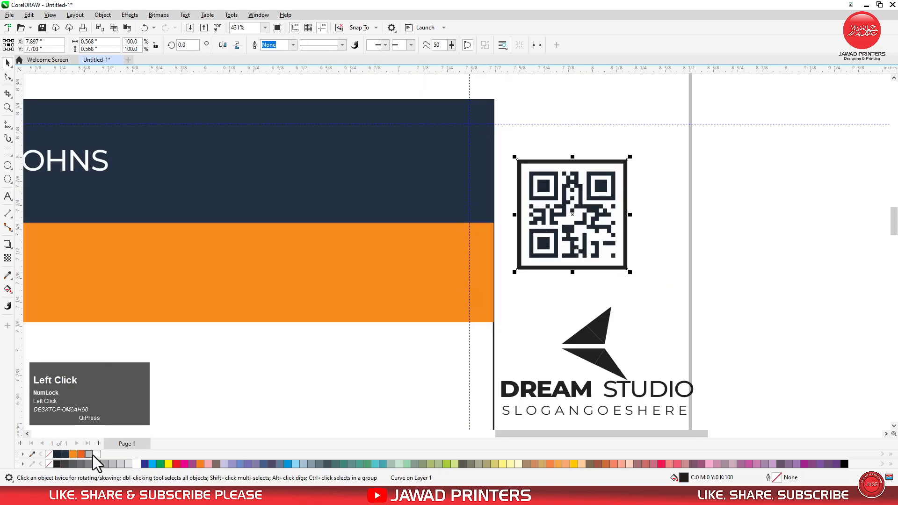
left_click(73, 454)
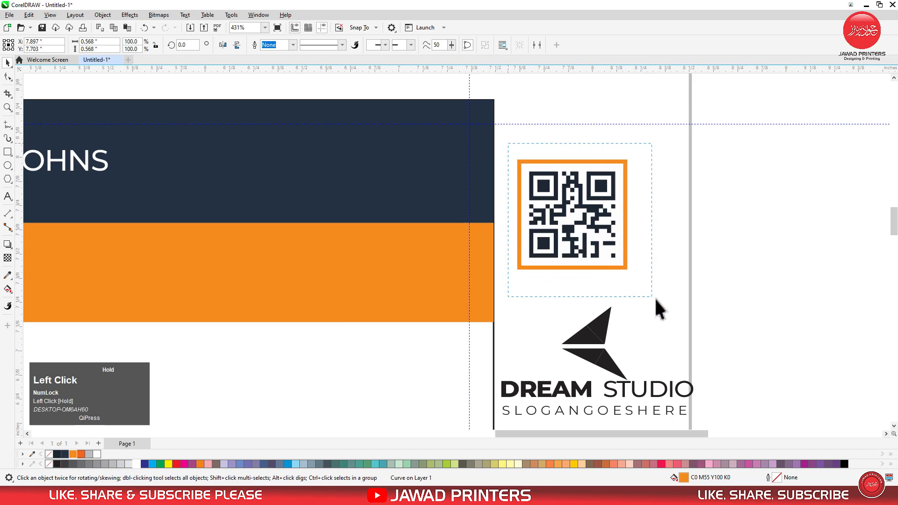
Move the framed QR code onto the right part of the second card, overlapping the navy and orange bands
left_click_drag(573, 217, 355, 225)
left_click(537, 204)
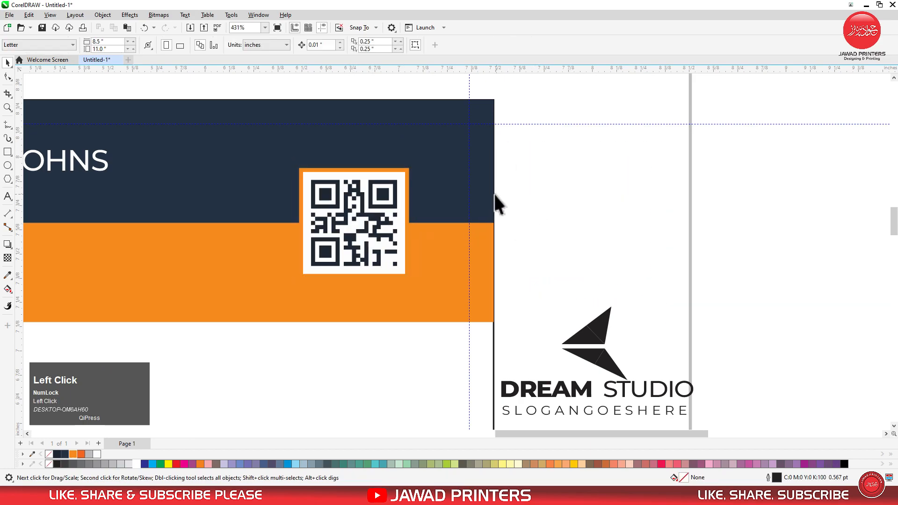
key("F3")
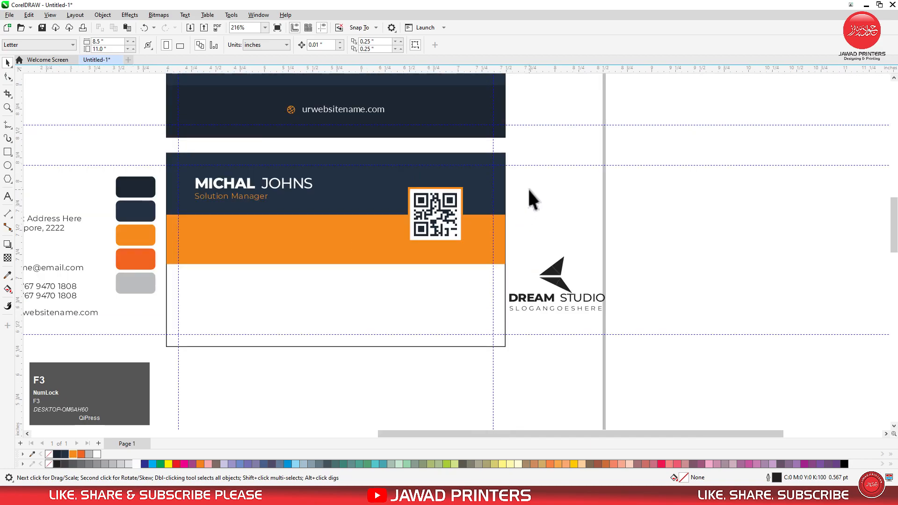
Delete the black Dream Studio logo beside the second card
key("F3")
key("F2")
left_click_drag(235, 166, 592, 283)
left_click_drag(837, 220, 694, 329)
right_click(767, 271)
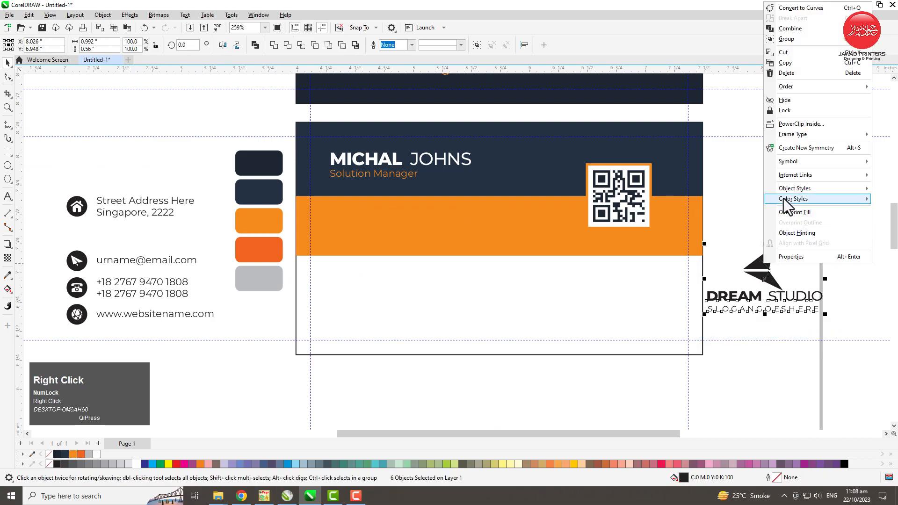
left_click(787, 73)
key("F4")
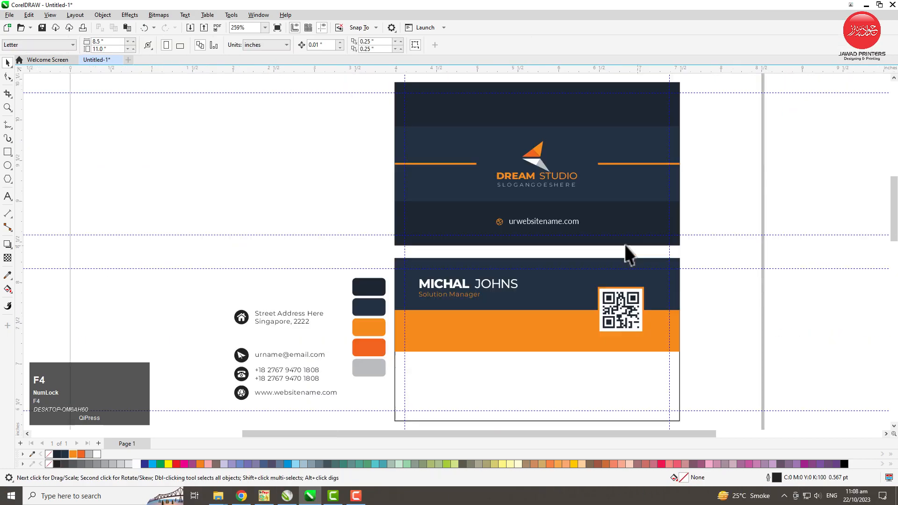
Duplicate the Dream Studio logo from the first card and place the copy beside the second card's lower right corner
left_click(540, 157)
right_click(537, 156)
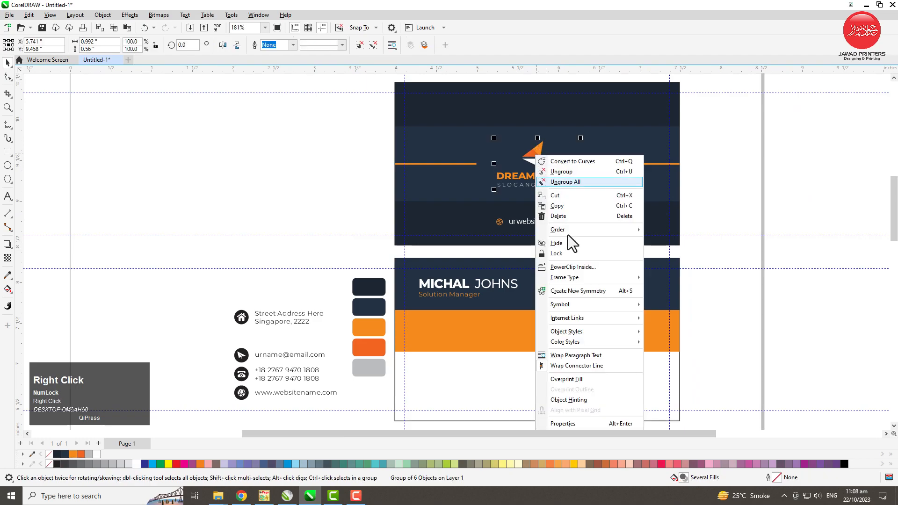
left_click(567, 207)
right_click(732, 209)
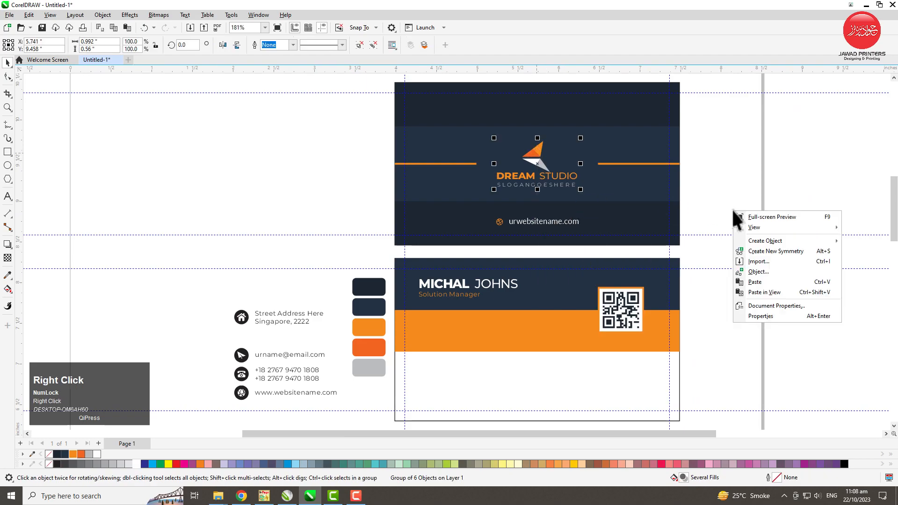
left_click(746, 281)
left_click_drag(537, 159, 730, 377)
left_click(687, 344)
Fill the address icon's black circle with navy (C86 M72 Y50 K48)
scroll(521, 323, "down", 2)
key("F2")
left_click_drag(302, 268, 749, 408)
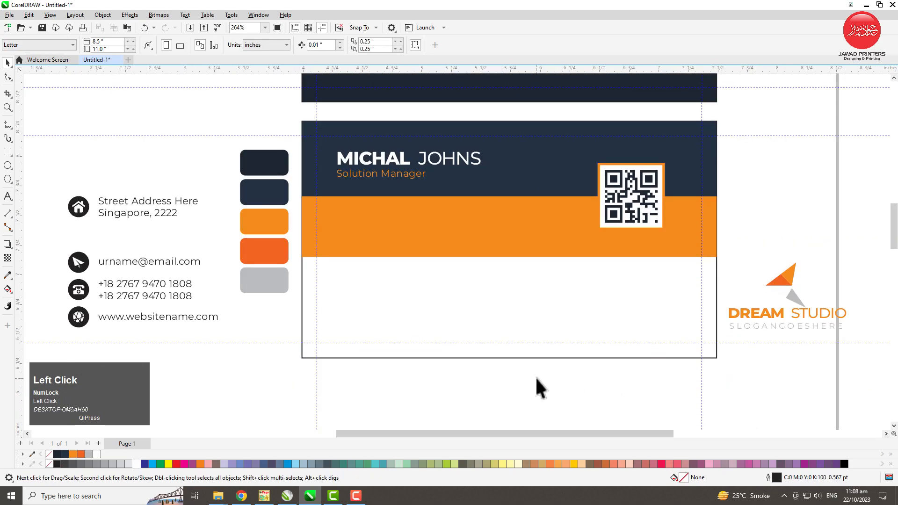
left_click(193, 239)
key("F2")
left_click_drag(52, 185, 455, 382)
left_click(142, 136)
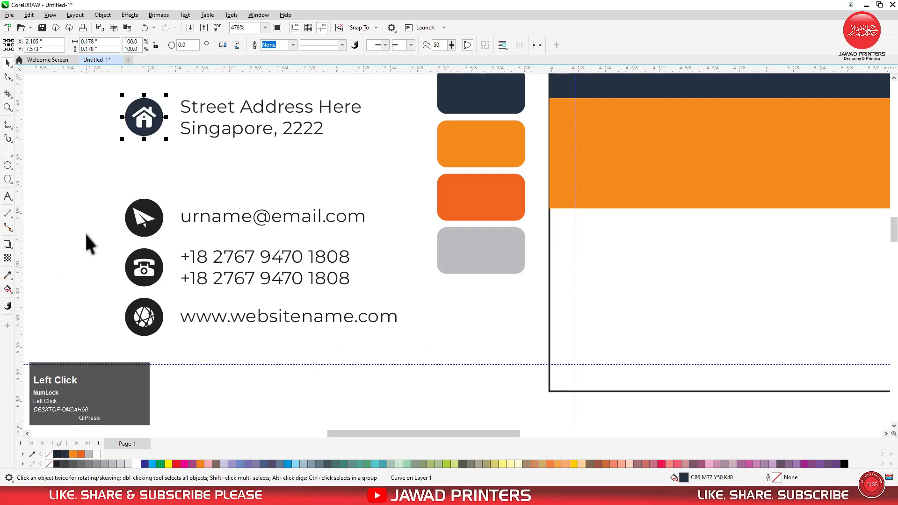
Fill the circles of the e-mail, phone and website icons with orange (C0 M55 Y100 K0)
left_click(141, 234)
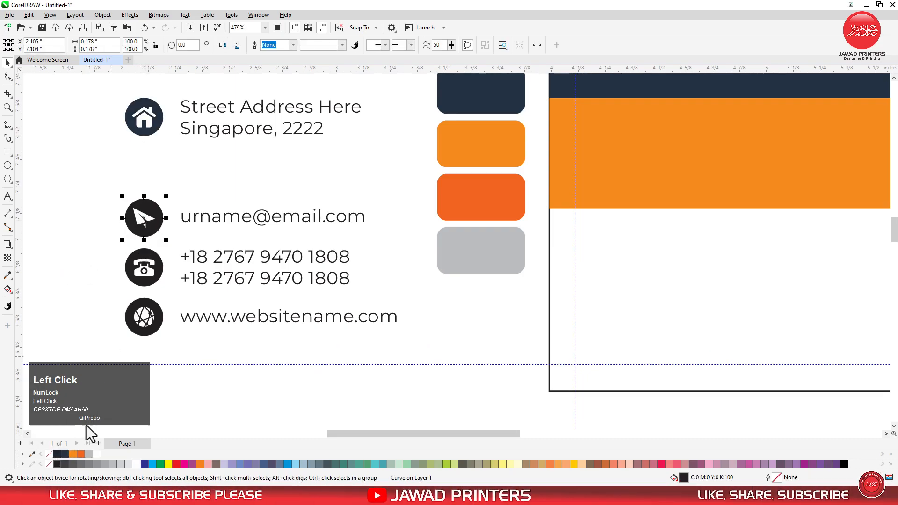
left_click(73, 454)
left_click(156, 273)
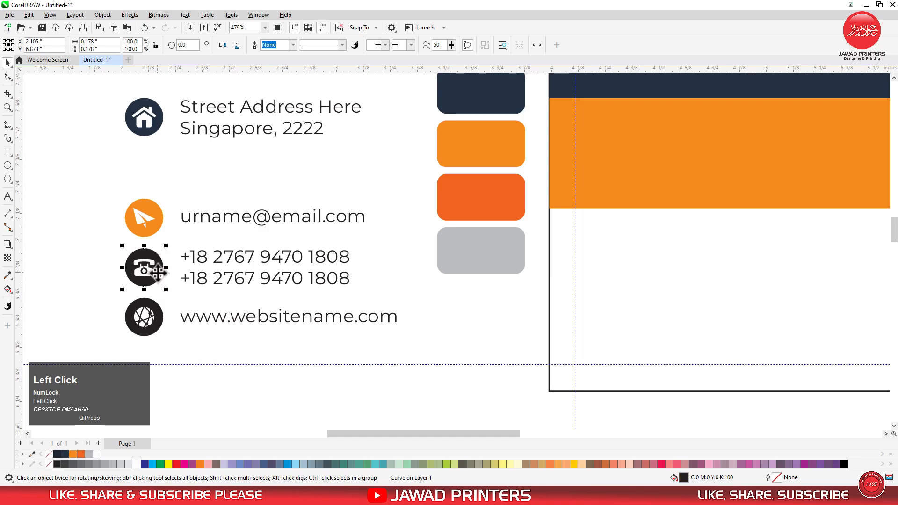
key("ctrl+r")
left_click(159, 326)
key("ctrl+r")
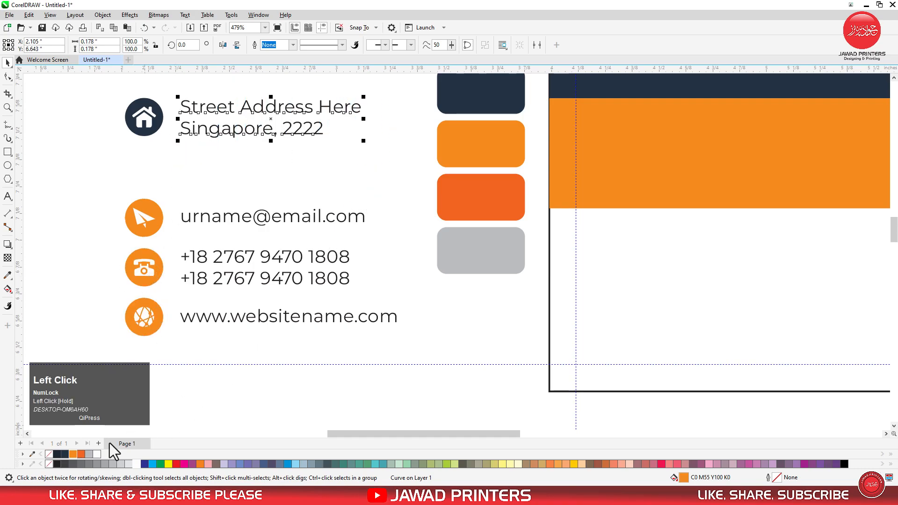
Fill the address, e-mail, phone and website texts with navy (C86 M72 Y50 K48)
left_click(65, 454)
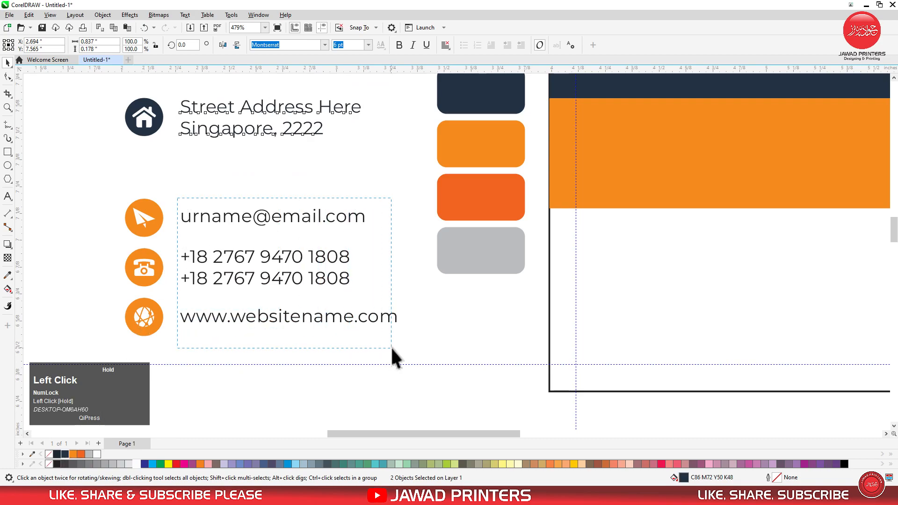
left_click_drag(392, 349, 407, 348)
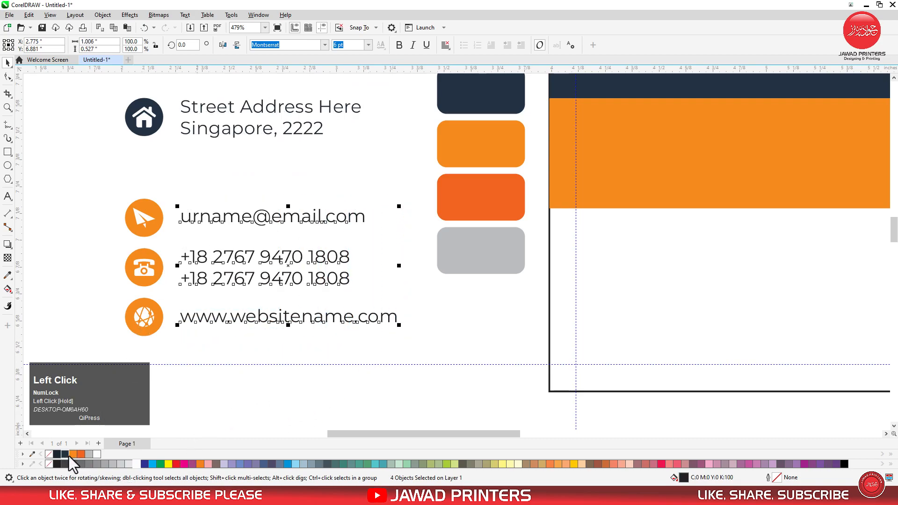
left_click(270, 382)
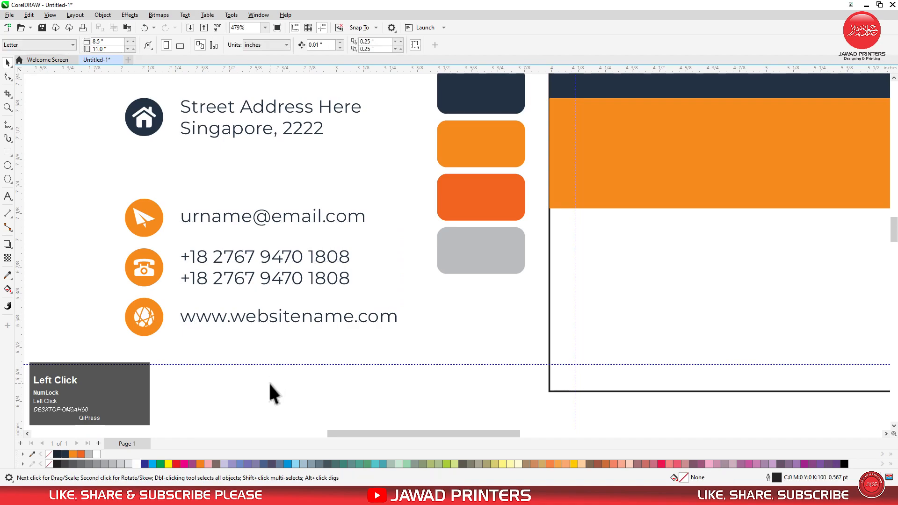
Move the address icon and its two text lines onto the second card's orange band
key("F3")
left_click(258, 266)
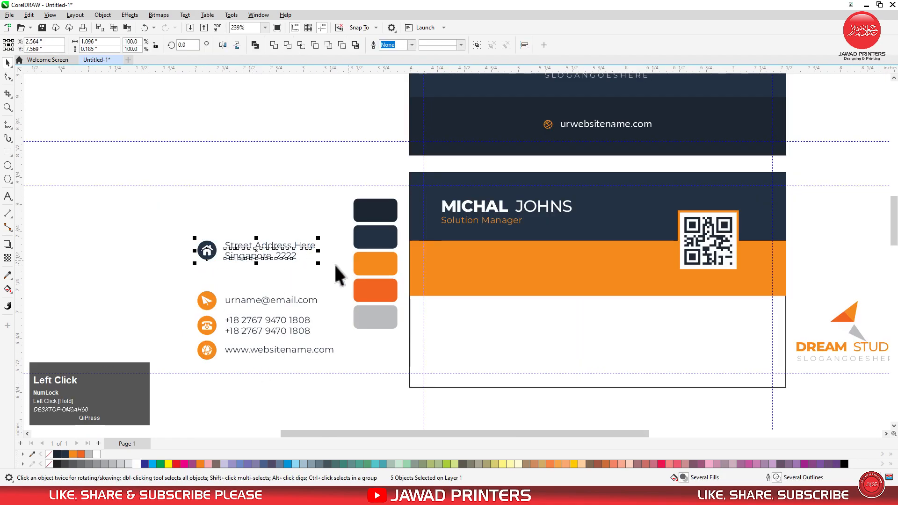
left_click_drag(256, 253, 496, 271)
Add a vertical guideline at about 4.292 in along the name's left edge and align the address block to it
key("F2")
left_click_drag(400, 189, 607, 316)
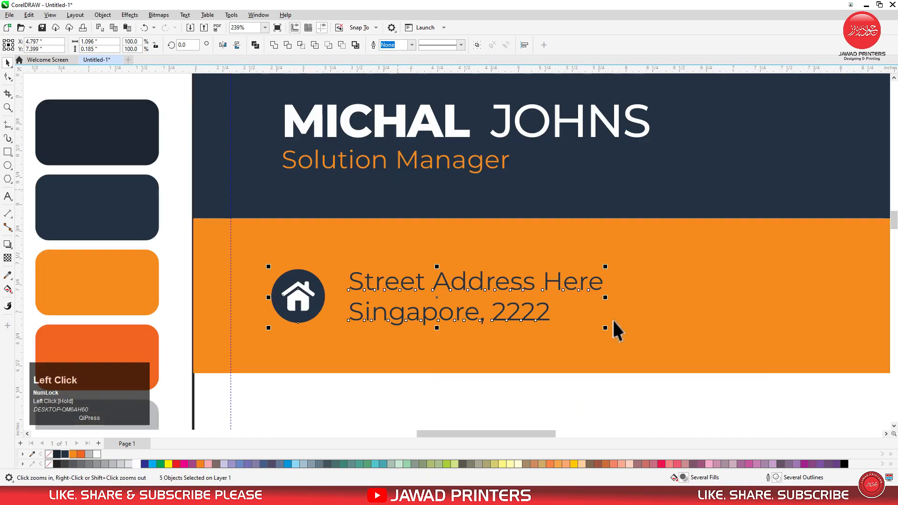
left_click_drag(252, 156, 285, 146)
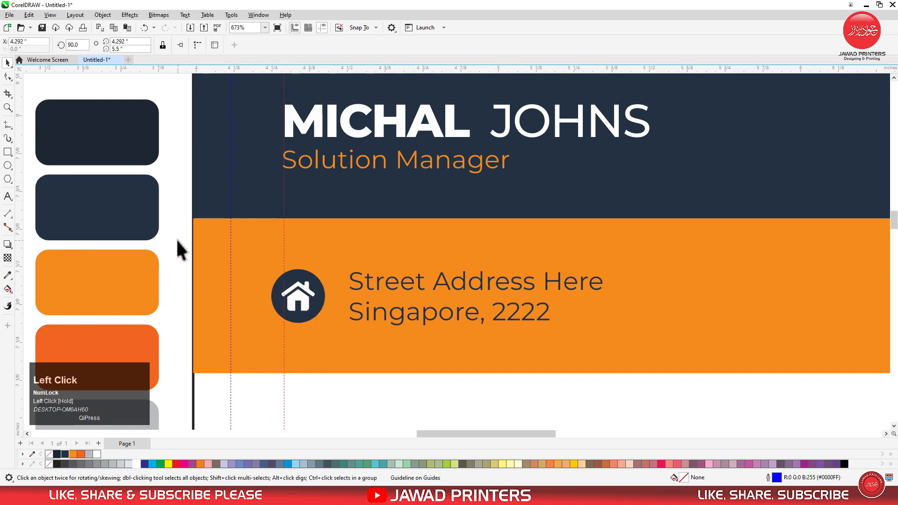
key("F2")
left_click_drag(233, 250, 433, 345)
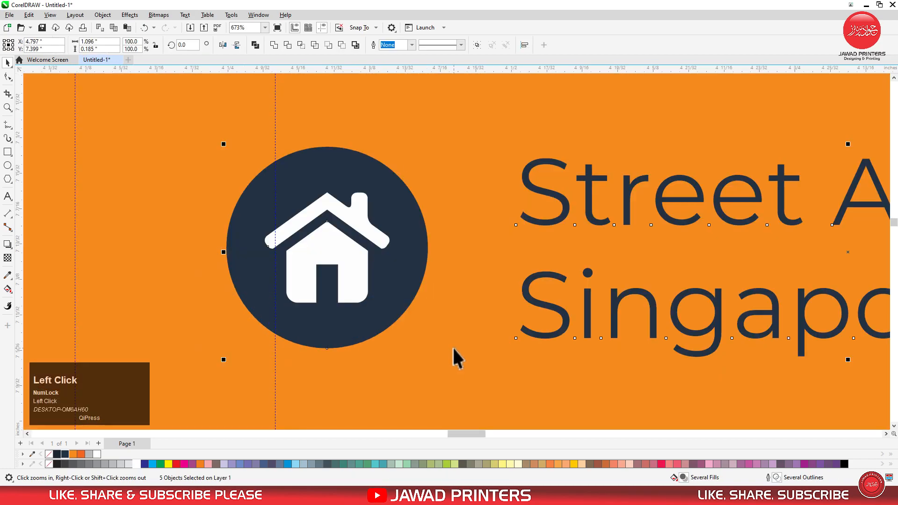
left_click_drag(408, 256, 457, 260)
Shift the address block slightly upward to centre it vertically in the orange band
scroll(355, 239, "down", 1)
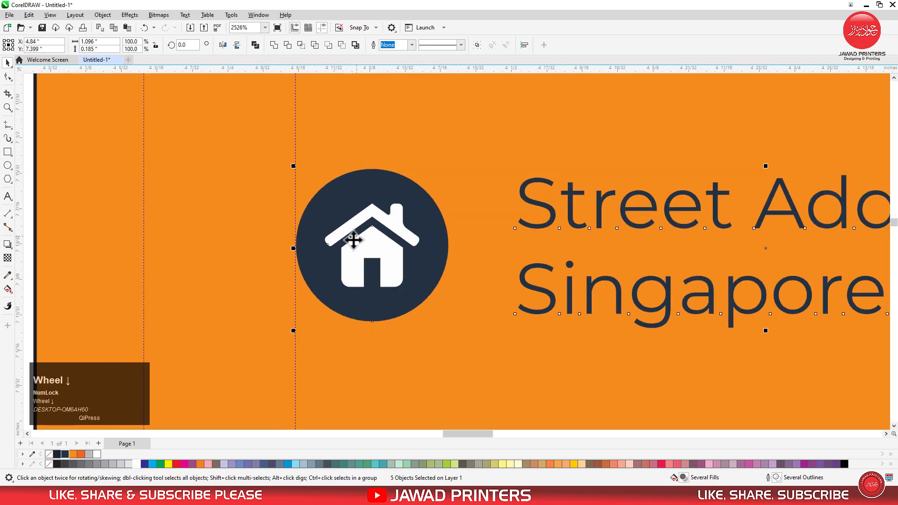
scroll(356, 238, "down", 4)
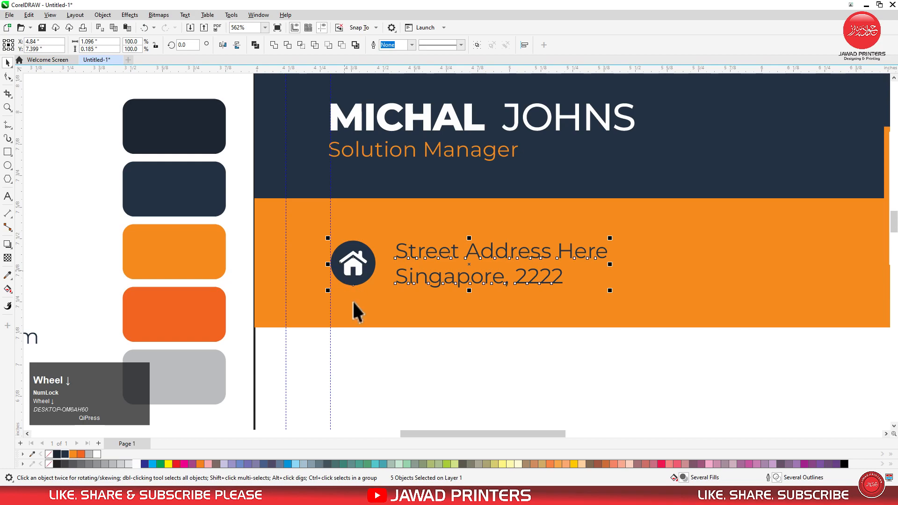
scroll(372, 273, "down", 1)
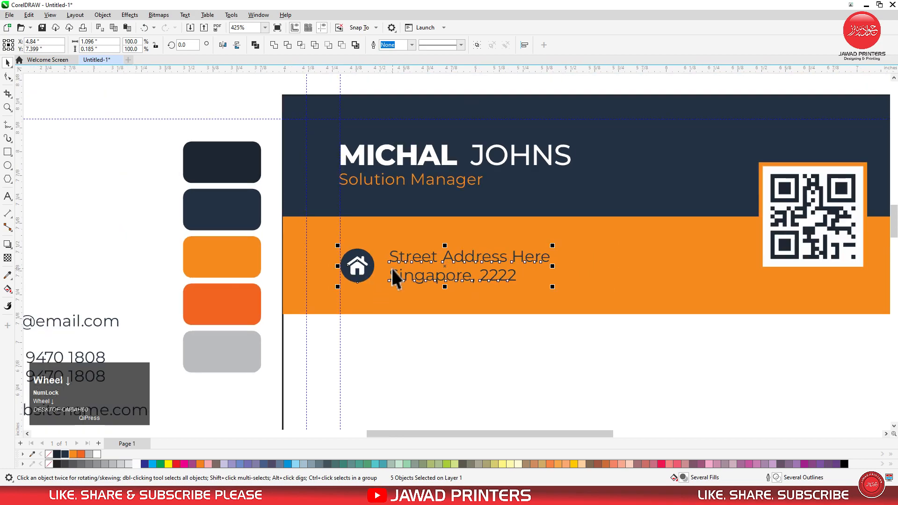
scroll(391, 267, "down", 1)
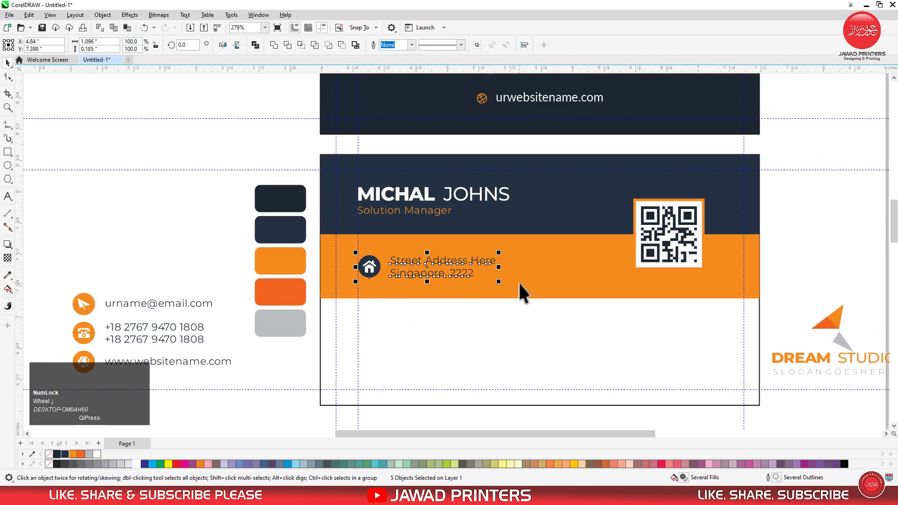
left_click(529, 295)
left_click_drag(540, 300, 541, 296)
left_click_drag(325, 250, 494, 302)
key("F2")
left_click_drag(308, 219, 509, 321)
left_click_drag(439, 257, 439, 247)
Move the e-mail, phone and website rows into the card's white area, with their icons aligned to the new guideline
key("F3")
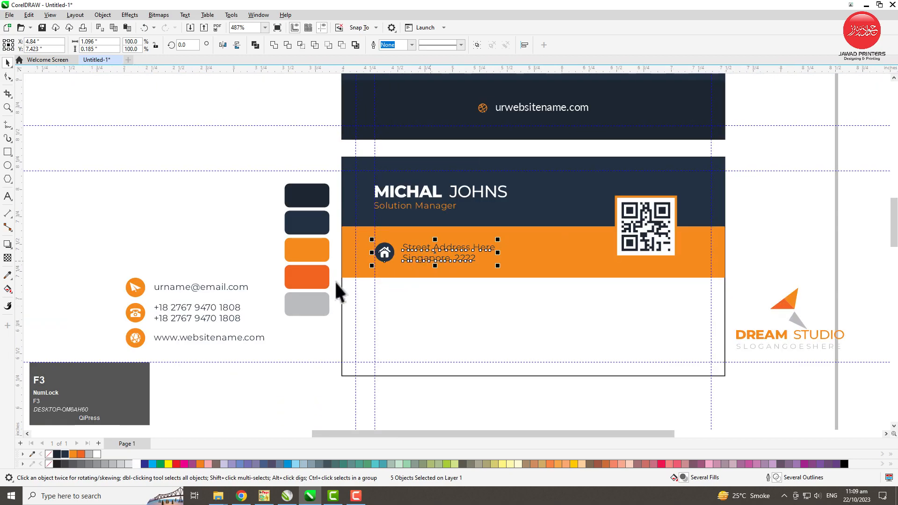
left_click_drag(106, 262, 241, 353)
left_click_drag(200, 317, 445, 328)
key("F2")
left_click(577, 380)
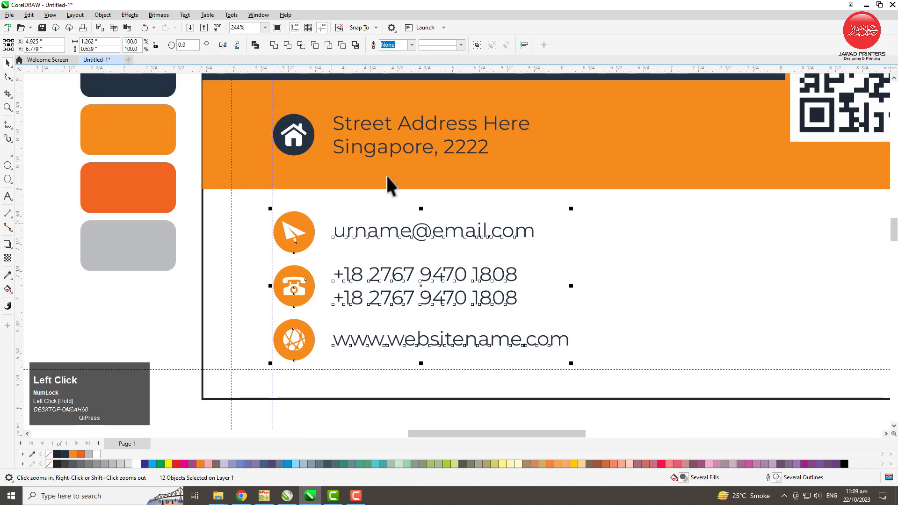
Fill both address text lines on the orange band with white
left_click(390, 152)
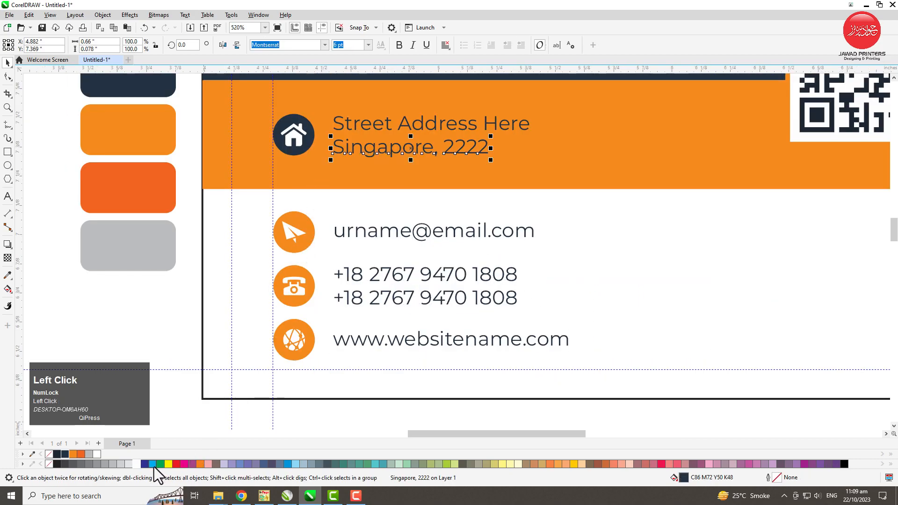
left_click(135, 464)
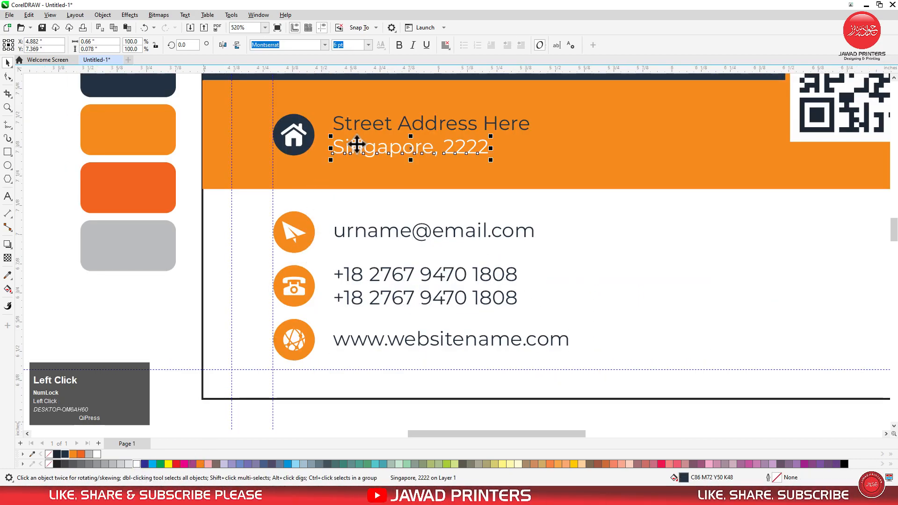
left_click(365, 124)
key("ctrl+r")
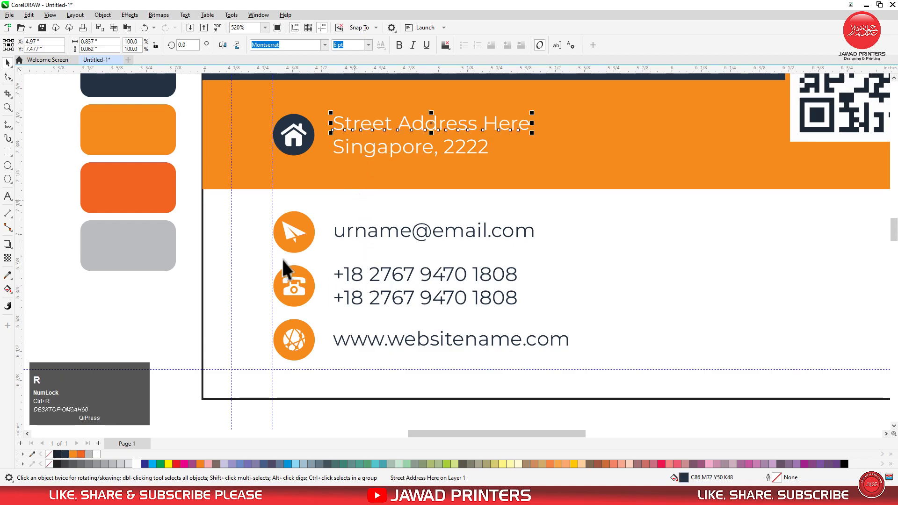
left_click(190, 228)
Ungroup the logo copy beside the second card and fill its white lower triangle with navy
key("F3")
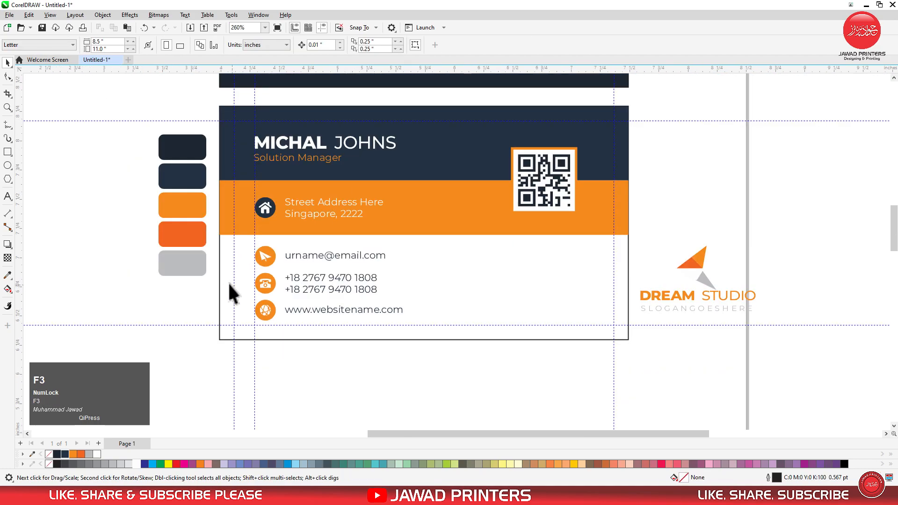
left_click_drag(214, 242, 416, 327)
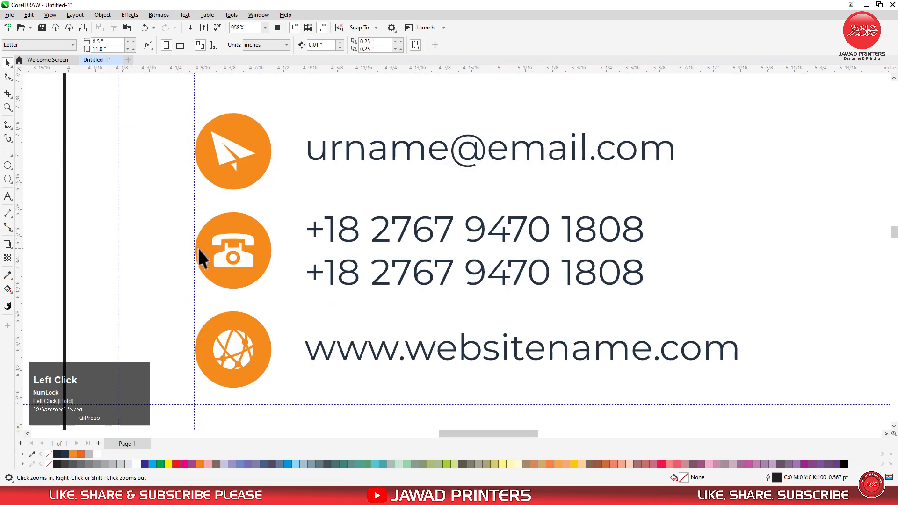
key("F3")
left_click(600, 249)
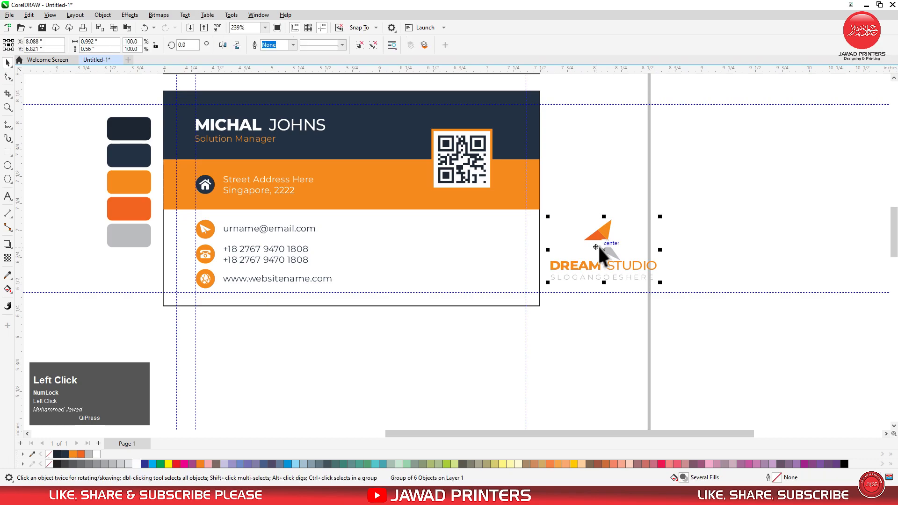
left_click(582, 168)
left_click(598, 247)
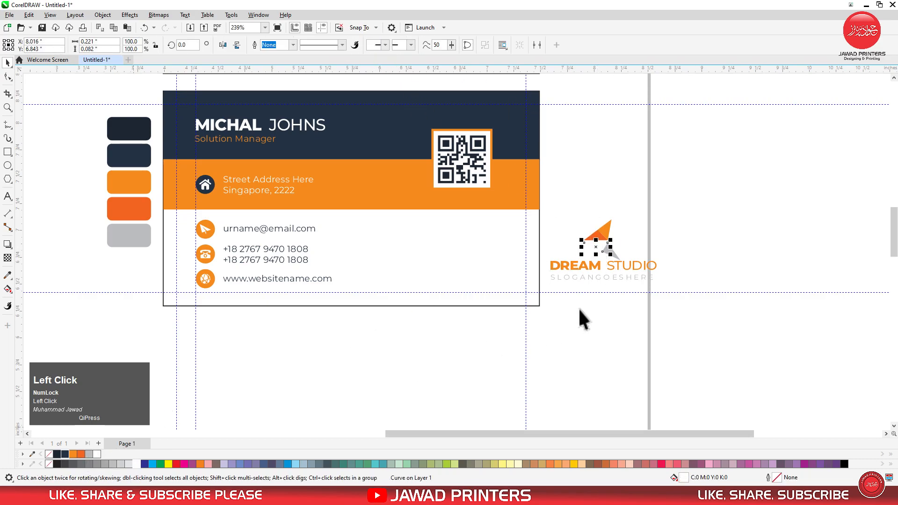
left_click(64, 453)
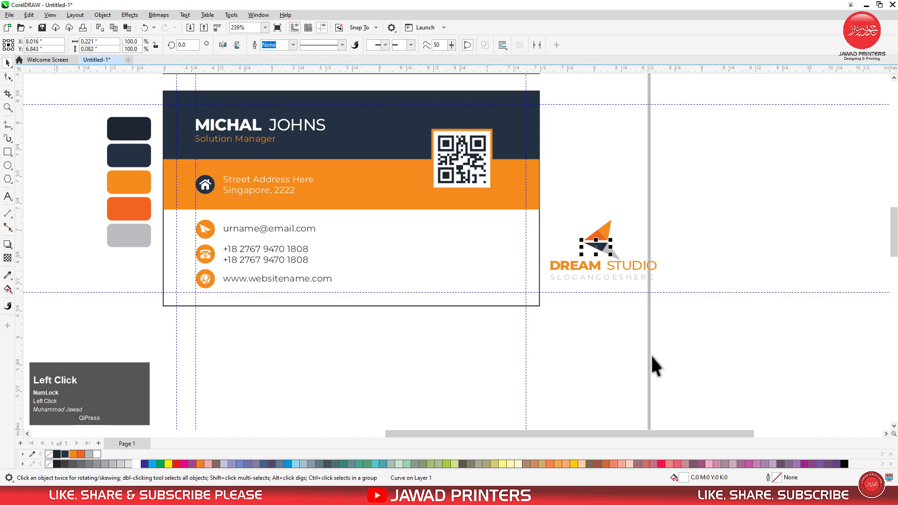
left_click(643, 357)
Shrink the recoloured logo to about 0.845 × 0.478 in and place it in the white area below the QR code
left_click_drag(565, 298, 540, 308)
left_click_drag(603, 249, 507, 284)
left_click(572, 328)
Group the six logo pieces and align the group's right edge with the QR code's white background
key("z")
left_click_drag(390, 216, 543, 299)
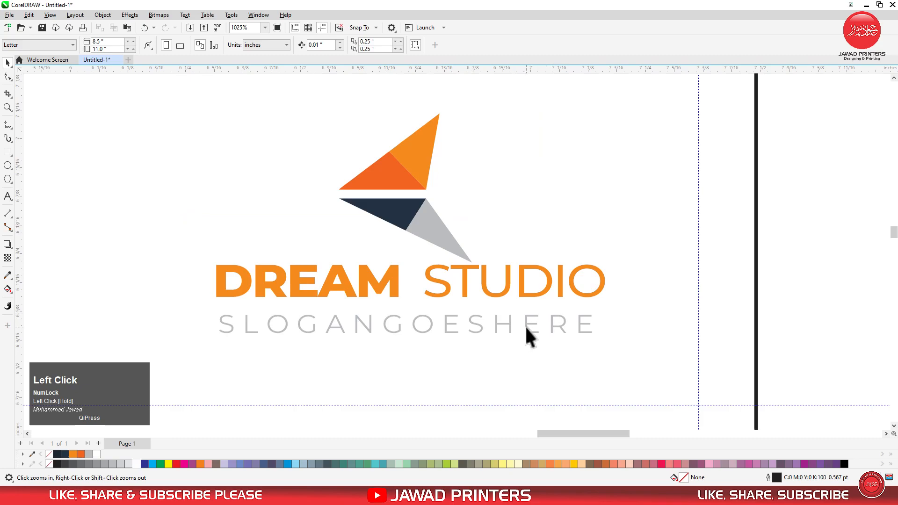
key("F3")
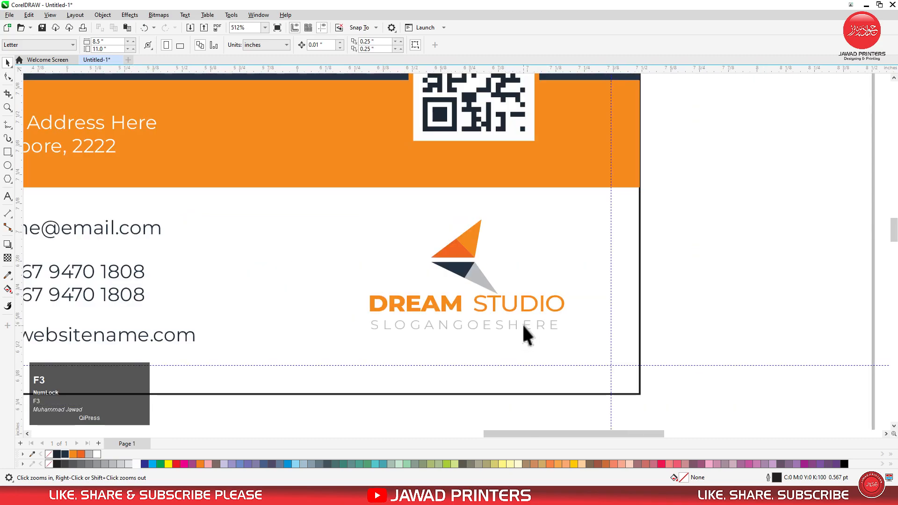
left_click_drag(681, 201, 341, 361)
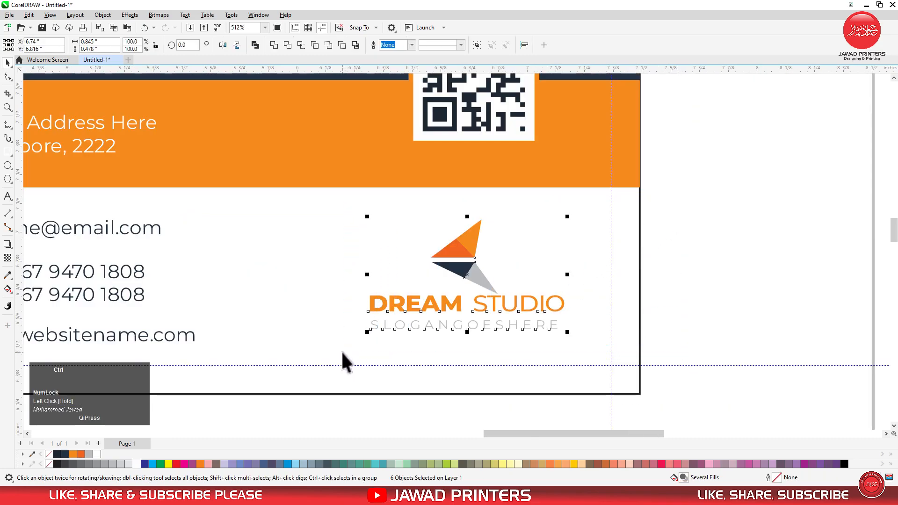
key("ctrl+g")
left_click(526, 140, "shift")
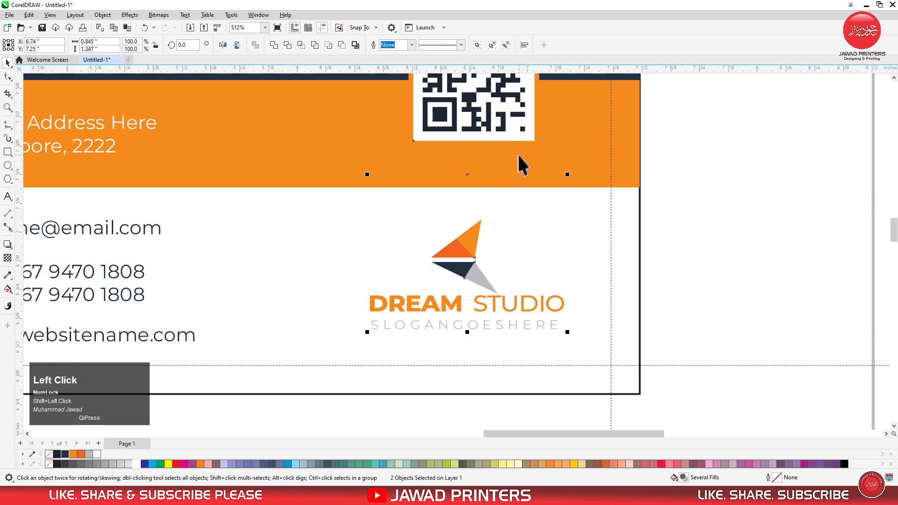
key("r")
left_click(690, 250)
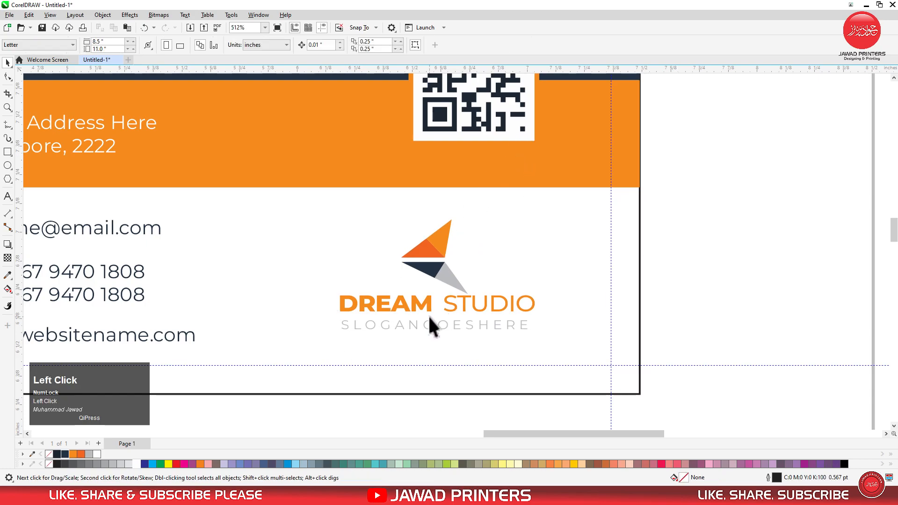
Align the bottom of the logo group with the bottom of the website text
left_click(419, 279)
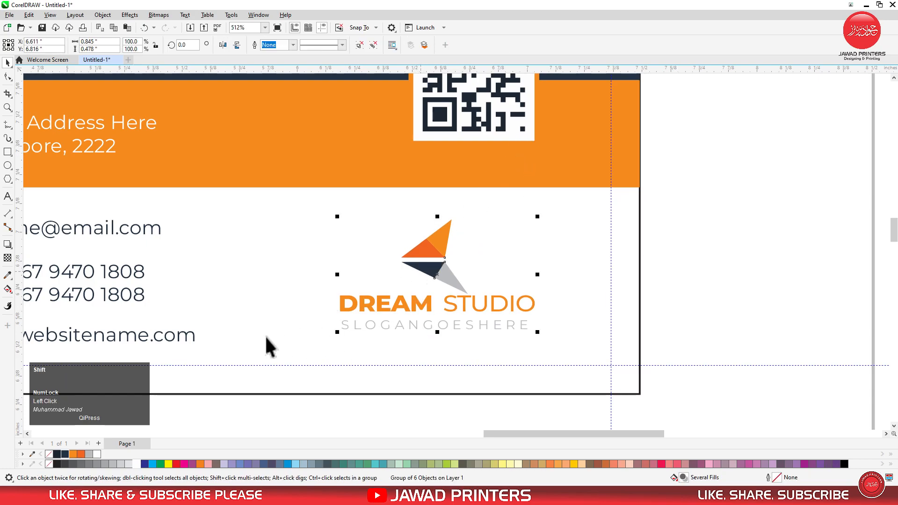
left_click(186, 346, "shift")
key("b")
left_click(713, 278)
key("F3")
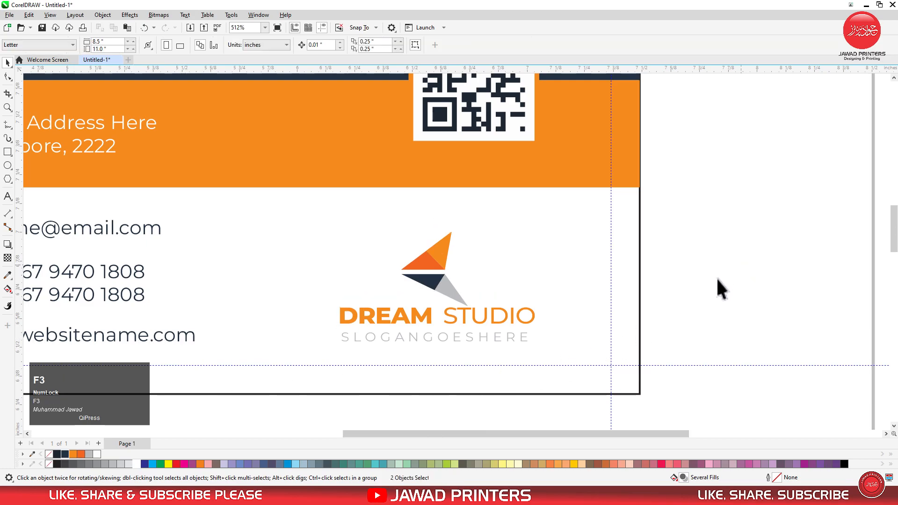
Delete the five rounded colour swatches beside the second card
left_click_drag(194, 120, 280, 277)
right_click(249, 263)
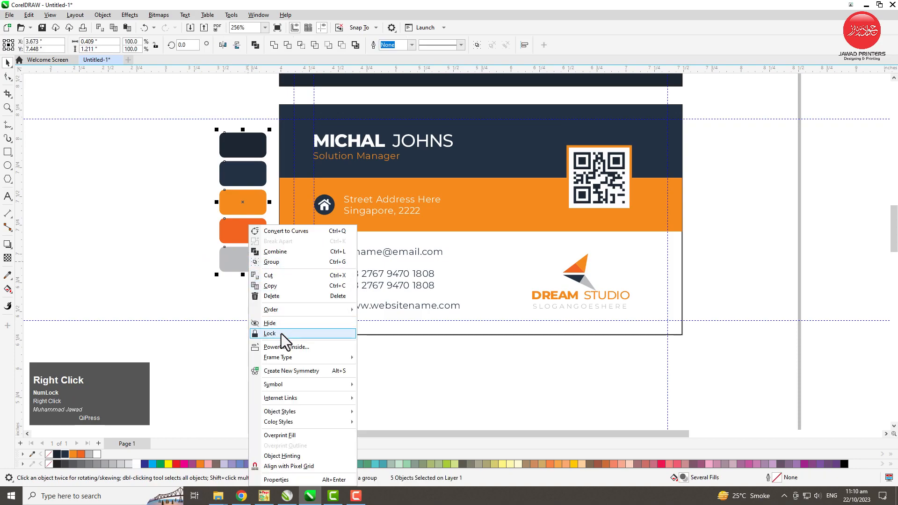
left_click(281, 299)
key("F4")
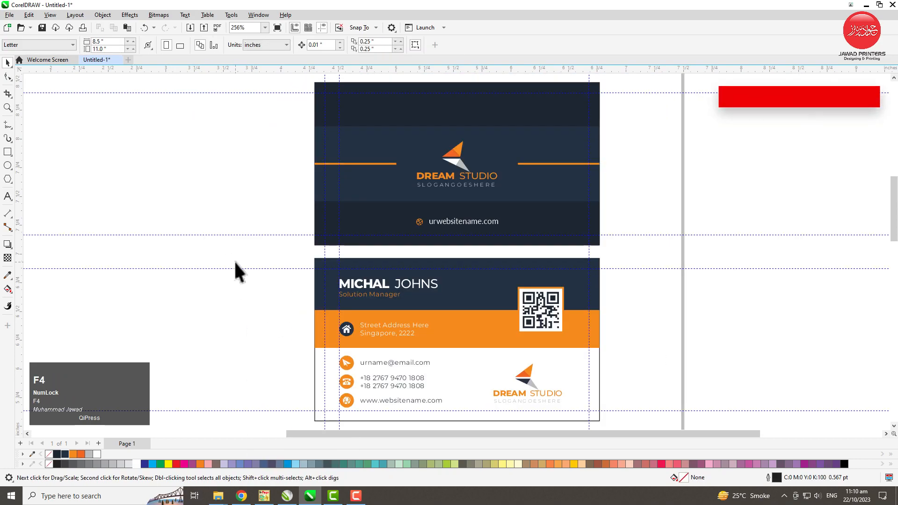
Delete all the guidelines crossing the two cards, the three vertical and four horizontal ones
left_click(339, 80)
key("Delete")
left_click(325, 80)
key("Delete")
left_click(301, 92)
key("Delete")
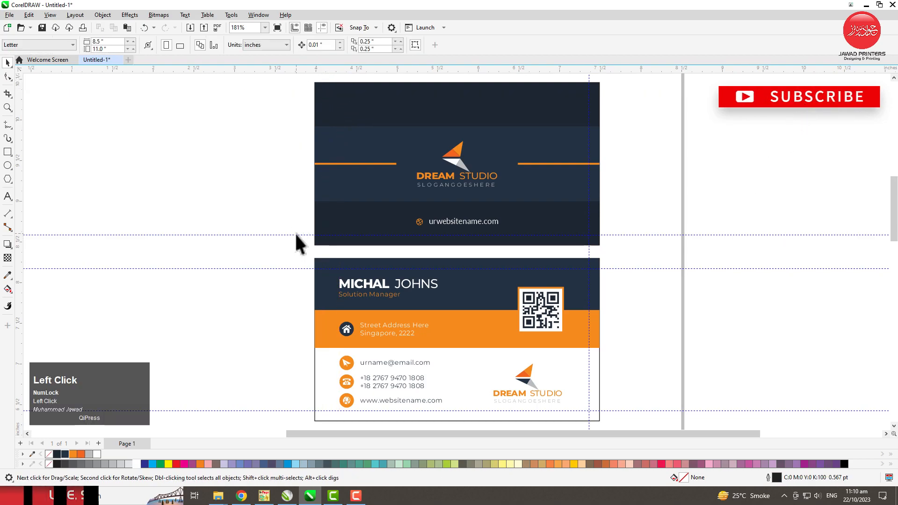
left_click(295, 235)
key("Delete")
left_click(294, 269)
key("Delete")
left_click(281, 411)
key("Delete")
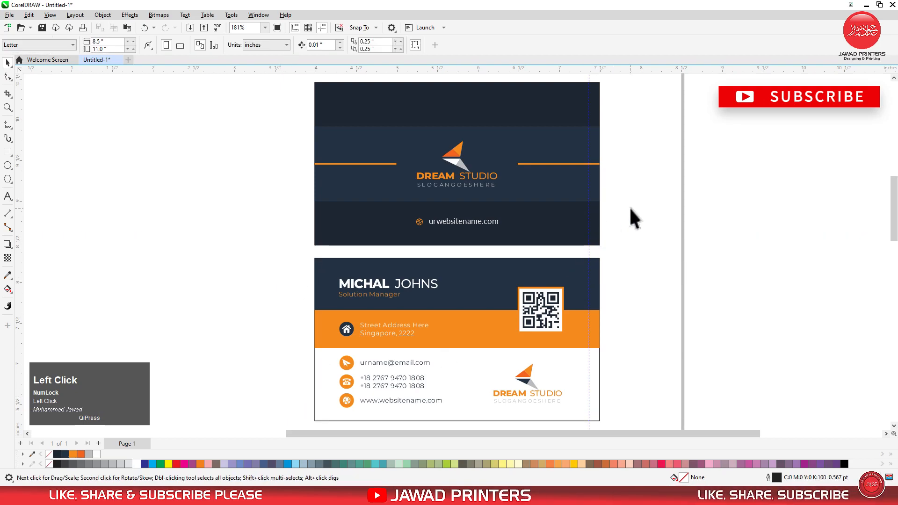
left_click(589, 257)
key("Delete")
key("F3")
key("F4")
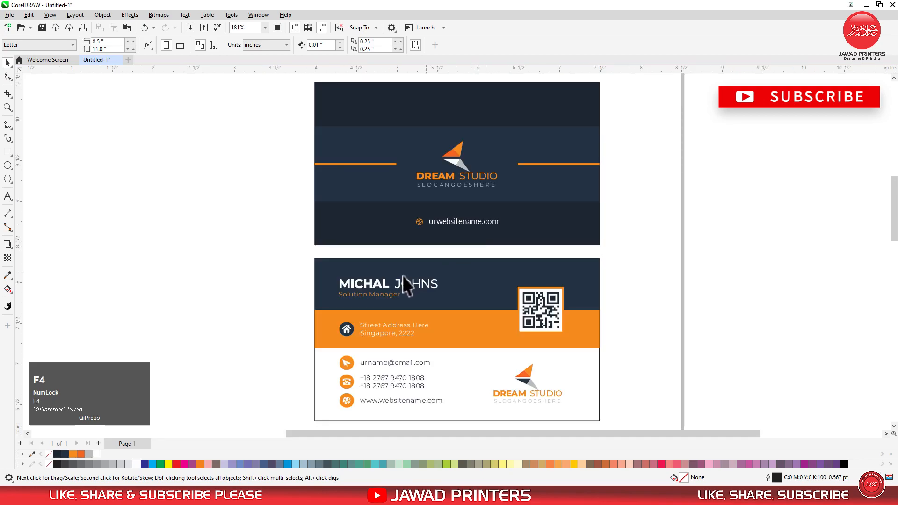
Inspect the name and job title on the second card up close and preview both finished cards full screen
left_click(253, 243)
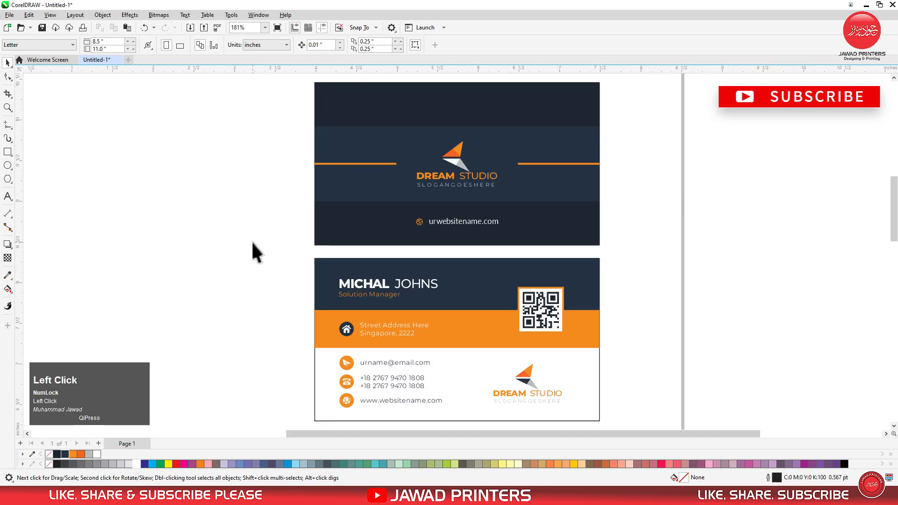
left_click(260, 317)
left_click_drag(284, 261, 521, 407)
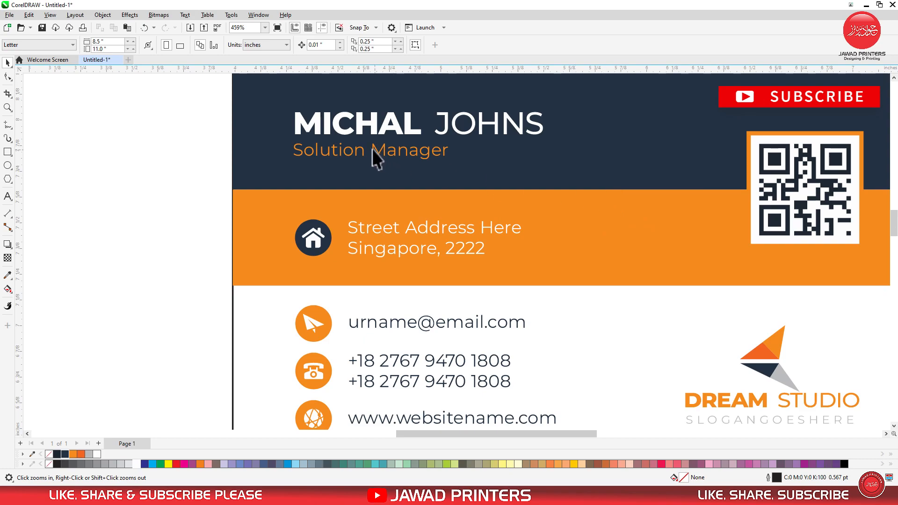
left_click_drag(189, 106, 497, 185)
left_click(170, 191)
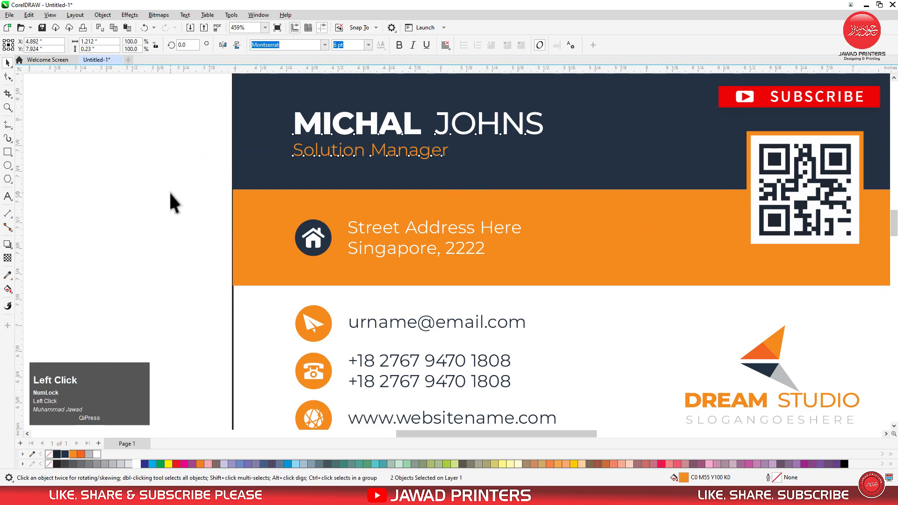
key("F4")
left_click(234, 154)
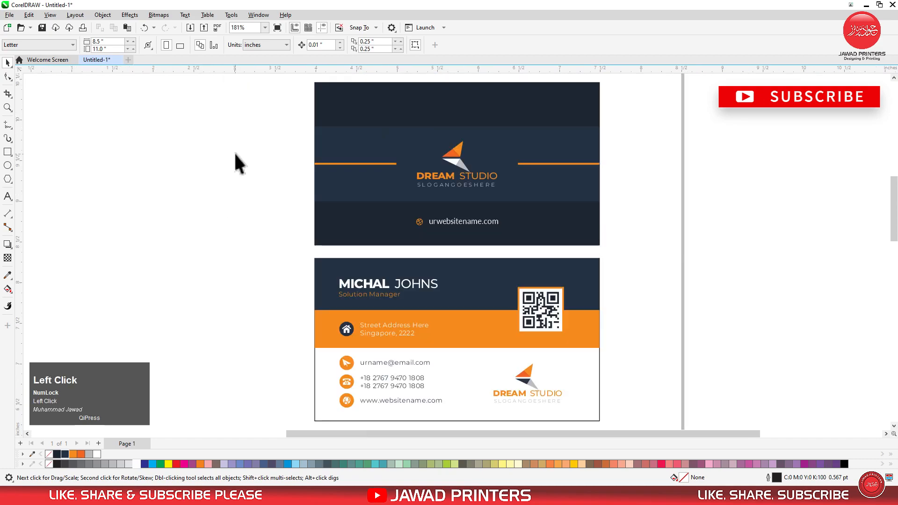
left_click(278, 28)
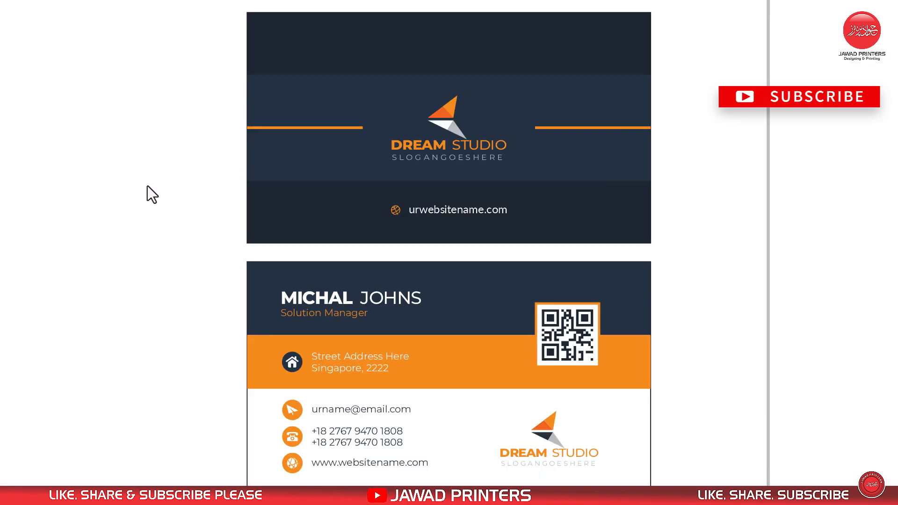